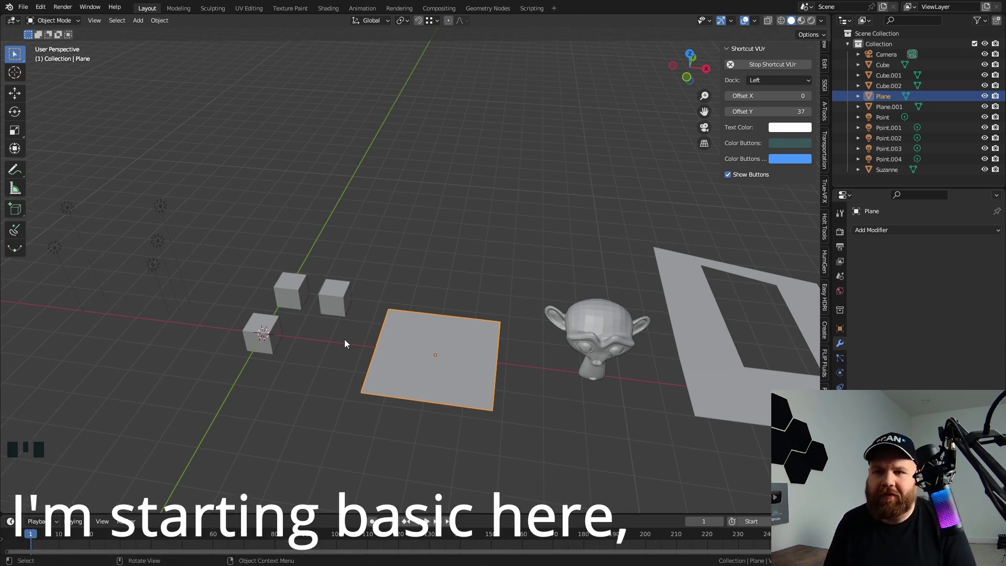
# Step: Deselect all objects in the scene
pyautogui.scroll(4, 354, 344)
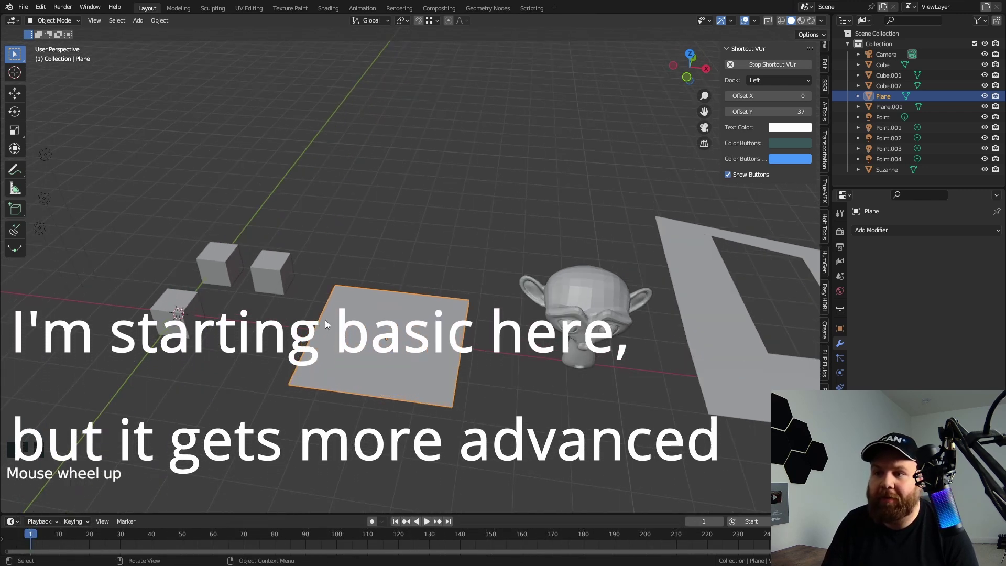
pyautogui.moveTo(325, 320); pyautogui.dragTo(335, 332, button='middle')
pyautogui.press('a')
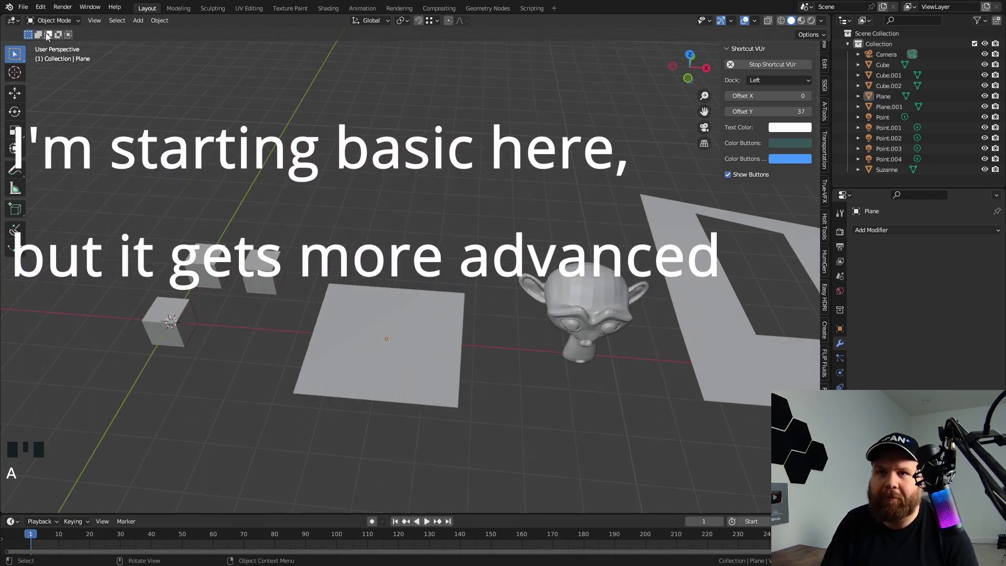
pyautogui.keyDown('shift'); pyautogui.moveTo(193, 197); pyautogui.dragTo(280, 229, button='middle'); pyautogui.keyUp('shift')
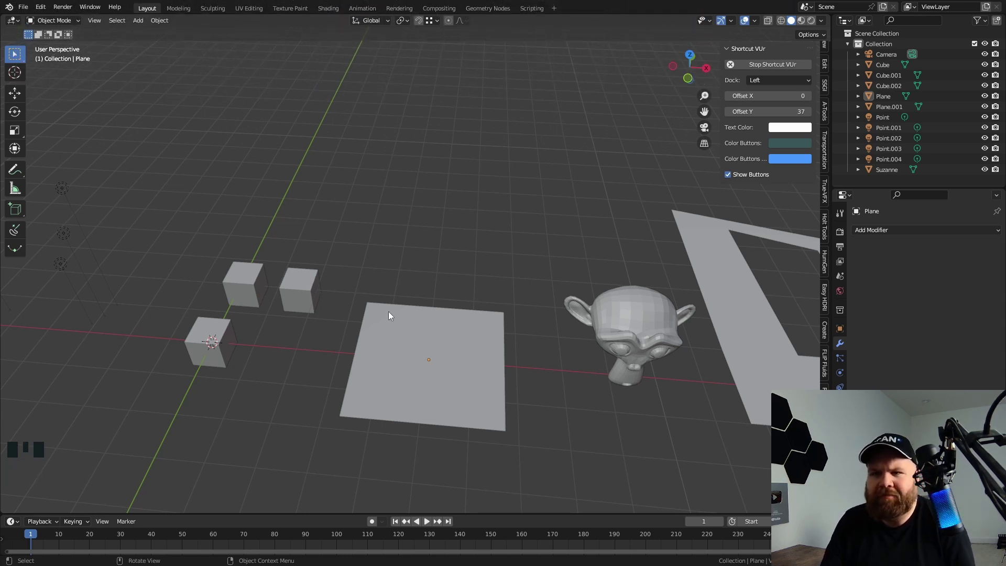
# Step: Select the three small cubes and the square plane together by adding objects to the selection one at a time
pyautogui.click(416, 362)
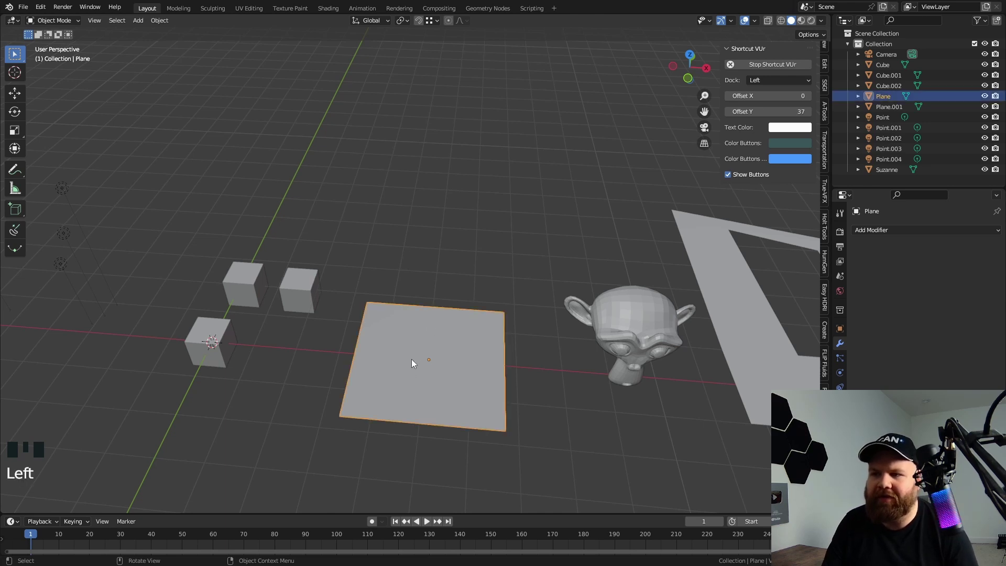
pyautogui.click(299, 296)
pyautogui.click(242, 288)
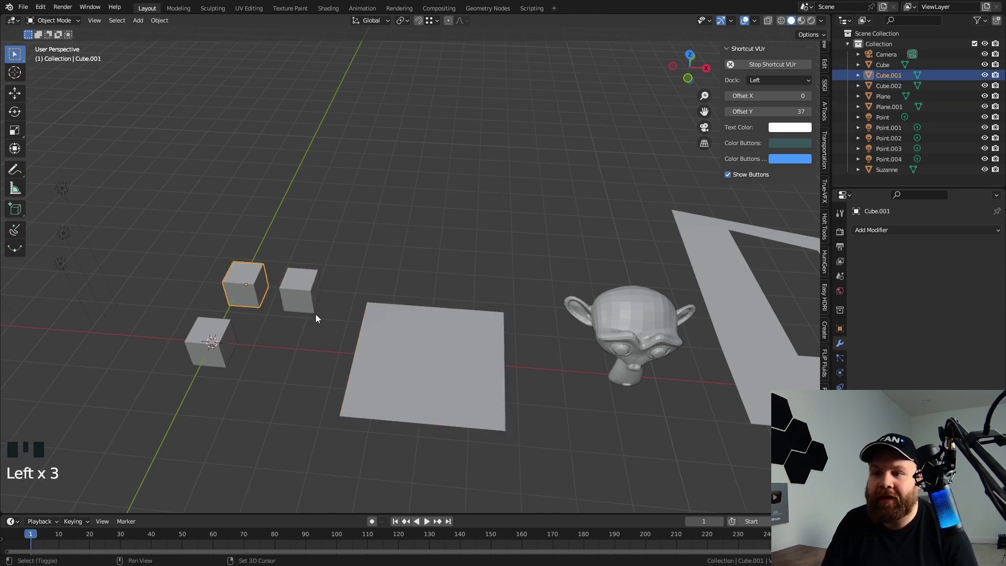
pyautogui.keyDown('shift'); pyautogui.click(304, 299); pyautogui.keyUp('shift')
pyautogui.keyDown('shift'); pyautogui.click(385, 393); pyautogui.keyUp('shift')
pyautogui.keyDown('shift'); pyautogui.click(363, 378); pyautogui.keyUp('shift')
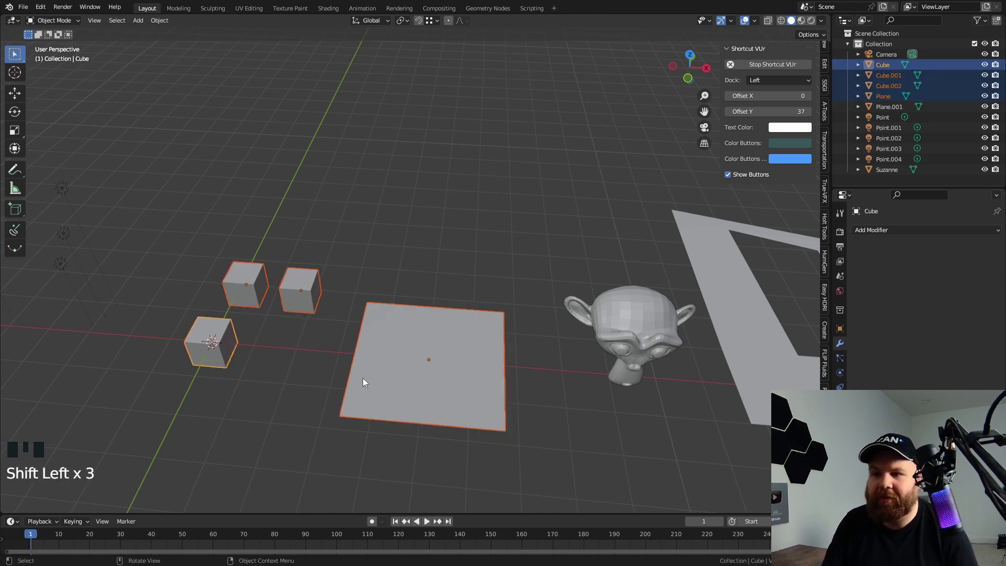
# Step: Box-select the three cubes and the square plane in one pass and clear the selection
pyautogui.click(345, 370)
pyautogui.moveTo(166, 195); pyautogui.dragTo(518, 491)
pyautogui.scroll(-1, 403, 398)
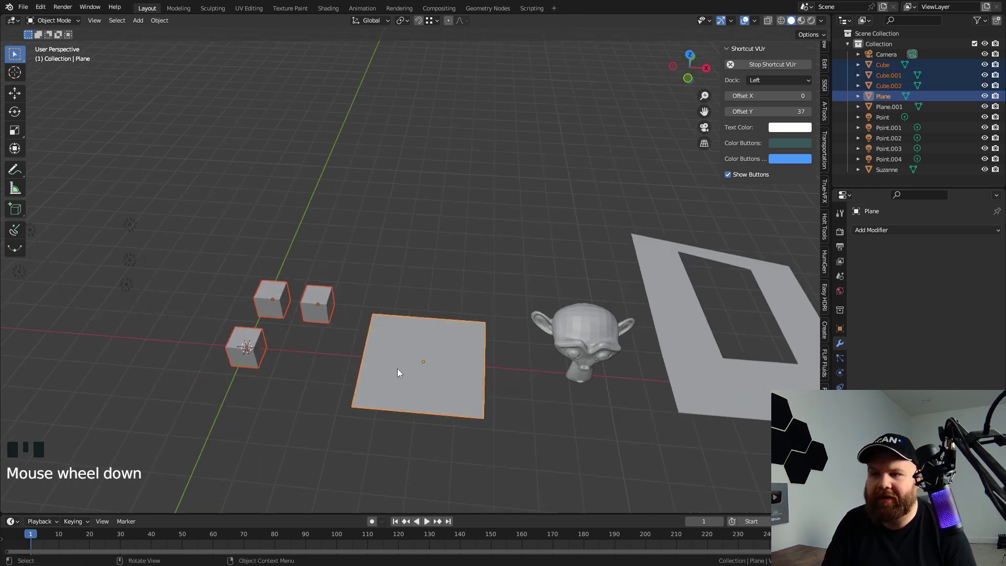
pyautogui.press('a')
# Step: Box-select around the square plane and the cubes in separate passes from different corners, leaving nothing selected
pyautogui.moveTo(461, 231); pyautogui.dragTo(333, 422)
pyautogui.moveTo(201, 230); pyautogui.dragTo(305, 433)
pyautogui.moveTo(632, 459); pyautogui.dragTo(360, 279)
pyautogui.click(398, 329)
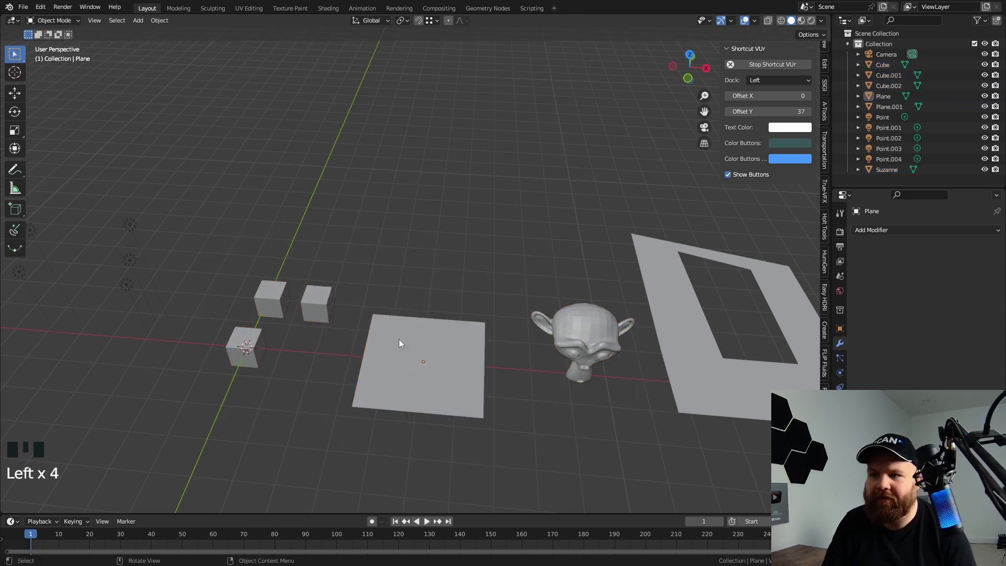
# Step: Enter Edit Mode on the square plane, box-select a patch of its mesh and clear the selection
pyautogui.scroll(2, 398, 338)
pyautogui.press('Tab')
pyautogui.moveTo(423, 386); pyautogui.dragTo(382, 280, button='middle')
pyautogui.scroll(1, 411, 344)
pyautogui.moveTo(280, 253); pyautogui.dragTo(416, 321)
pyautogui.hotkey('alt', 'a')
# Step: Switch to the Circle Select tool, set its radius to 46, paint vertical strips on the plane's mesh and clear them
pyautogui.press('w')
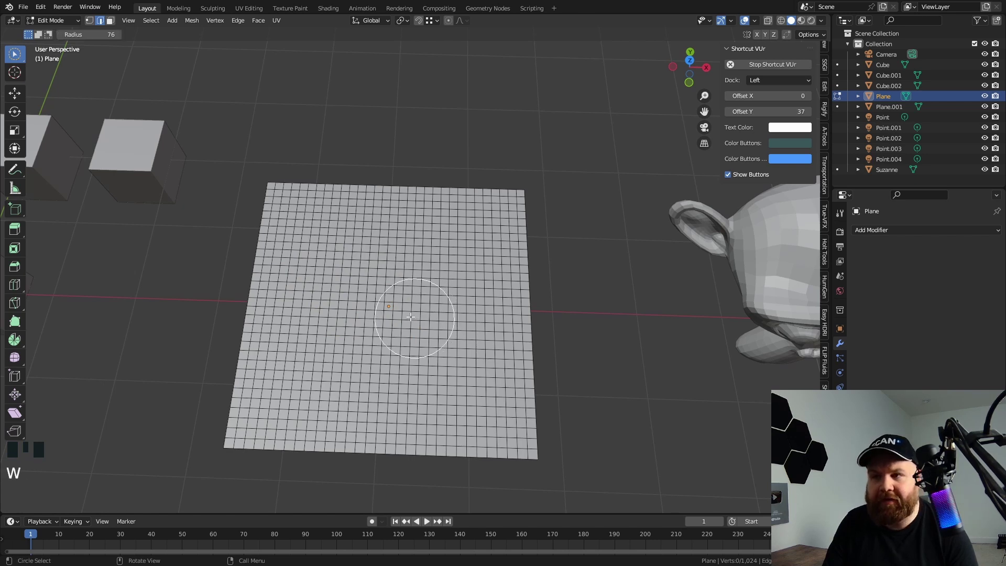
pyautogui.moveTo(78, 32); pyautogui.dragTo(78, 32)
pyautogui.moveTo(471, 210); pyautogui.dragTo(463, 413)
pyautogui.moveTo(388, 211); pyautogui.dragTo(349, 390)
pyautogui.moveTo(470, 228); pyautogui.dragTo(460, 402)
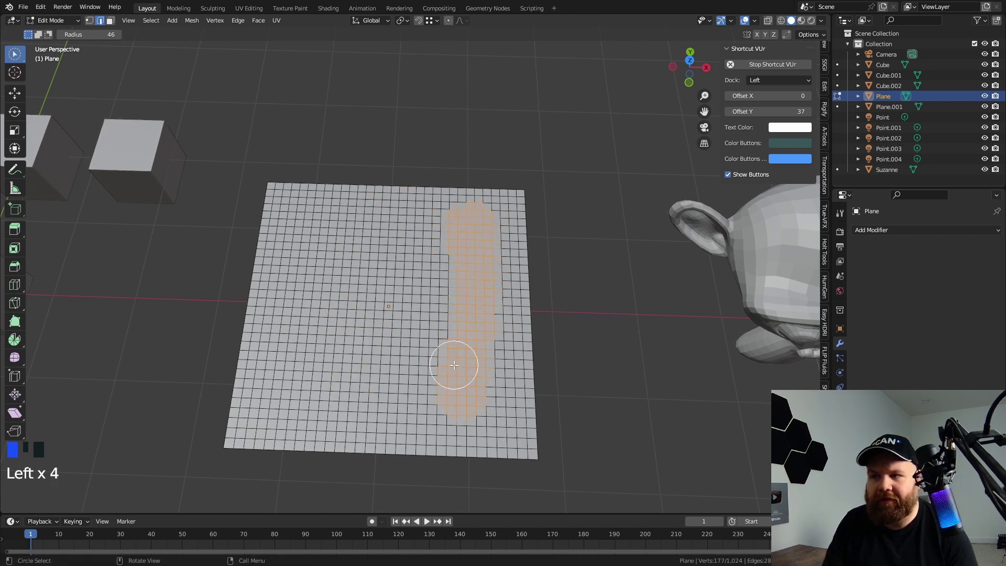
pyautogui.press('a')
# Step: Paint several separate circle selections down the grid, each replacing the previous one, and clear the selection
pyautogui.moveTo(471, 210)
pyautogui.mouseDown()
pyautogui.moveTo(459, 414)
pyautogui.moveTo(440, 424)
pyautogui.mouseUp()
pyautogui.moveTo(337, 178); pyautogui.dragTo(362, 433)
pyautogui.moveTo(495, 178); pyautogui.dragTo(472, 440)
pyautogui.moveTo(401, 207); pyautogui.dragTo(380, 435)
pyautogui.moveTo(484, 222); pyautogui.dragTo(482, 464)
pyautogui.press('a')
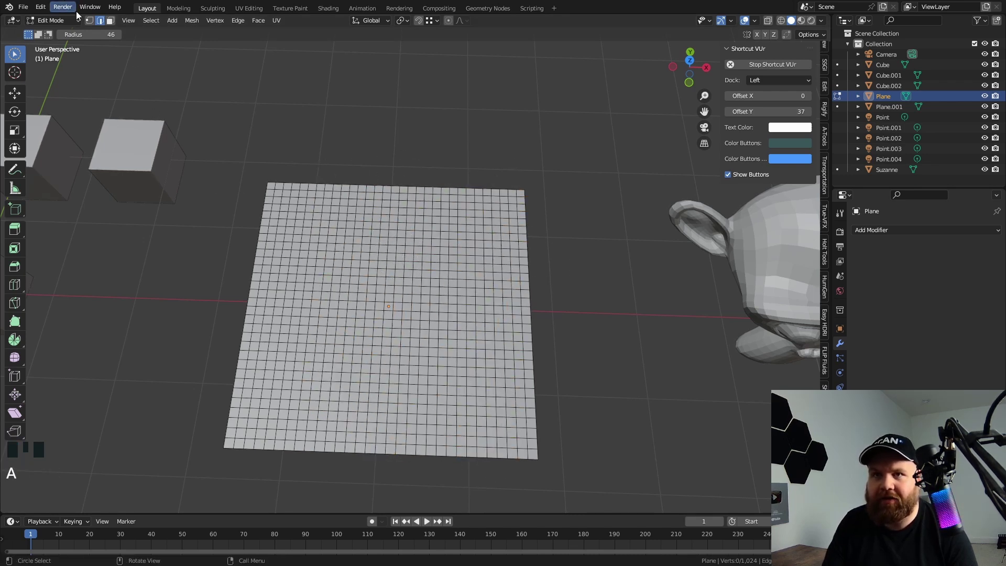
# Step: Set Circle Select to extend the selection, paint connected strips into a closed frame on the grid, and clear it
pyautogui.click(38, 34)
pyautogui.moveTo(341, 199); pyautogui.dragTo(322, 298)
pyautogui.moveTo(308, 341); pyautogui.dragTo(294, 399)
pyautogui.moveTo(436, 210); pyautogui.dragTo(438, 388)
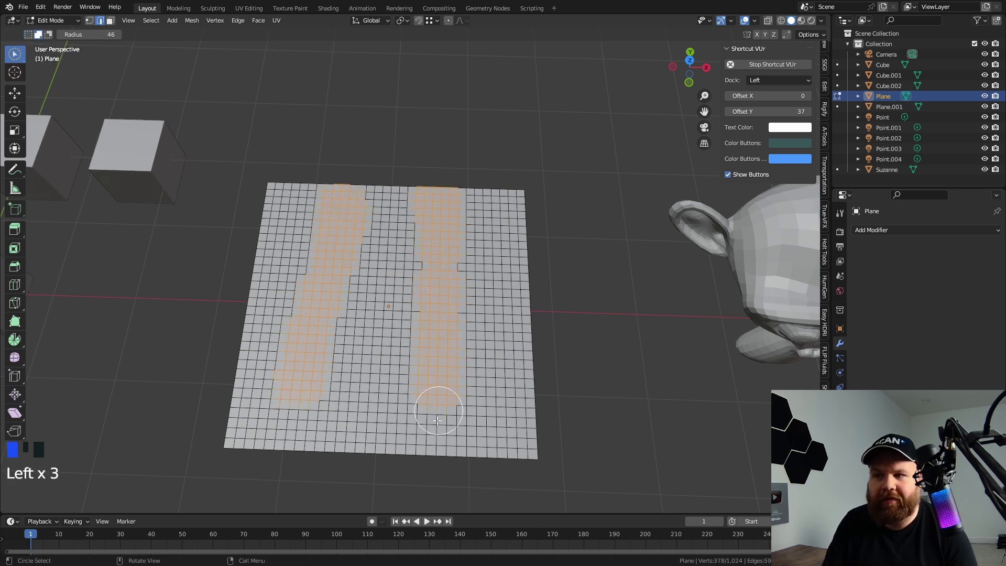
pyautogui.moveTo(309, 343); pyautogui.dragTo(391, 379)
pyautogui.moveTo(371, 222)
pyautogui.mouseDown()
pyautogui.moveTo(447, 207)
pyautogui.moveTo(429, 369)
pyautogui.mouseUp()
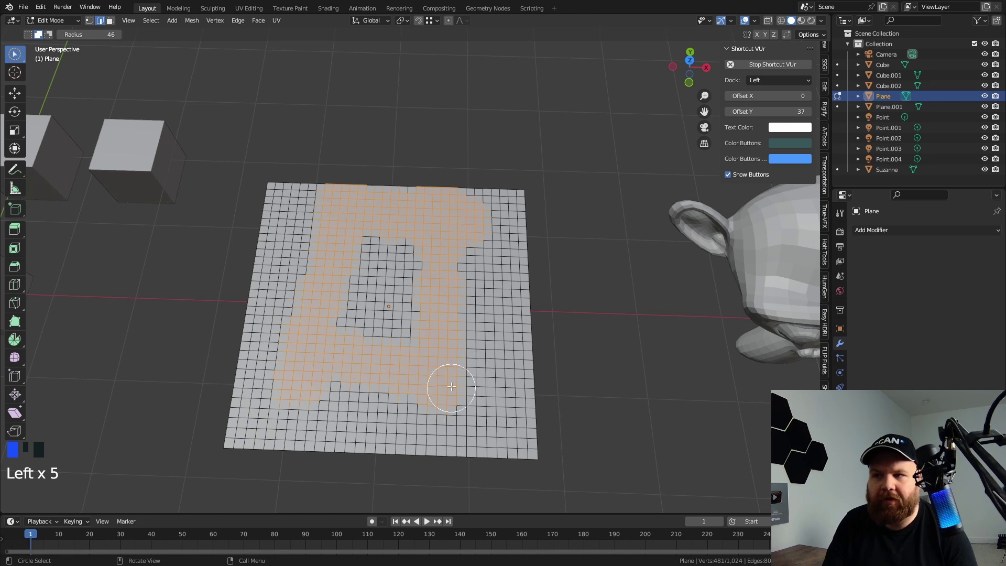
pyautogui.press('a')
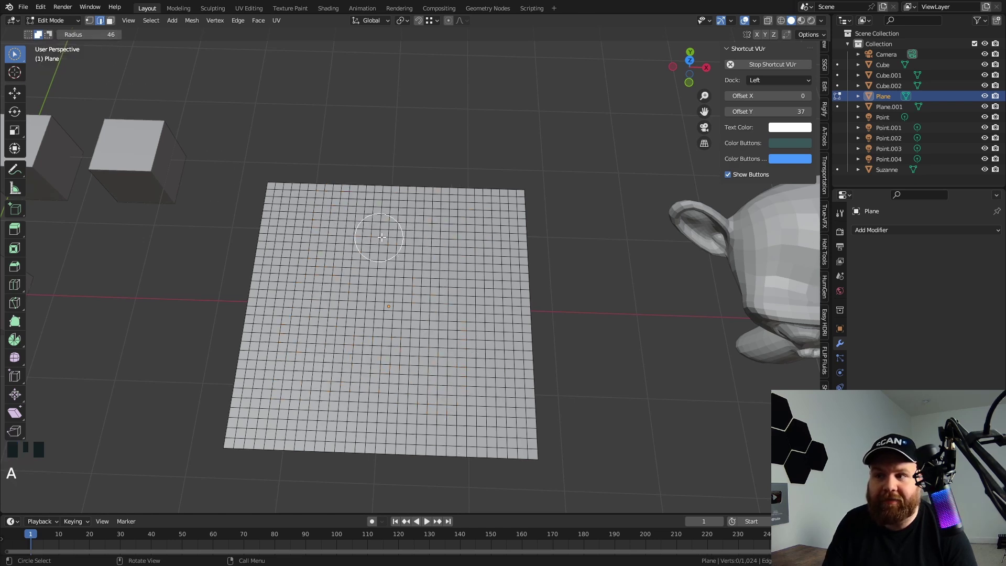
# Step: Circle-select an area of the grid, erase part of it with Circle Select in subtract mode, and clear the rest
pyautogui.moveTo(371, 236); pyautogui.dragTo(340, 337)
pyautogui.click(47, 34)
pyautogui.moveTo(389, 226)
pyautogui.mouseDown()
pyautogui.moveTo(380, 236)
pyautogui.moveTo(429, 263)
pyautogui.moveTo(497, 278)
pyautogui.mouseUp()
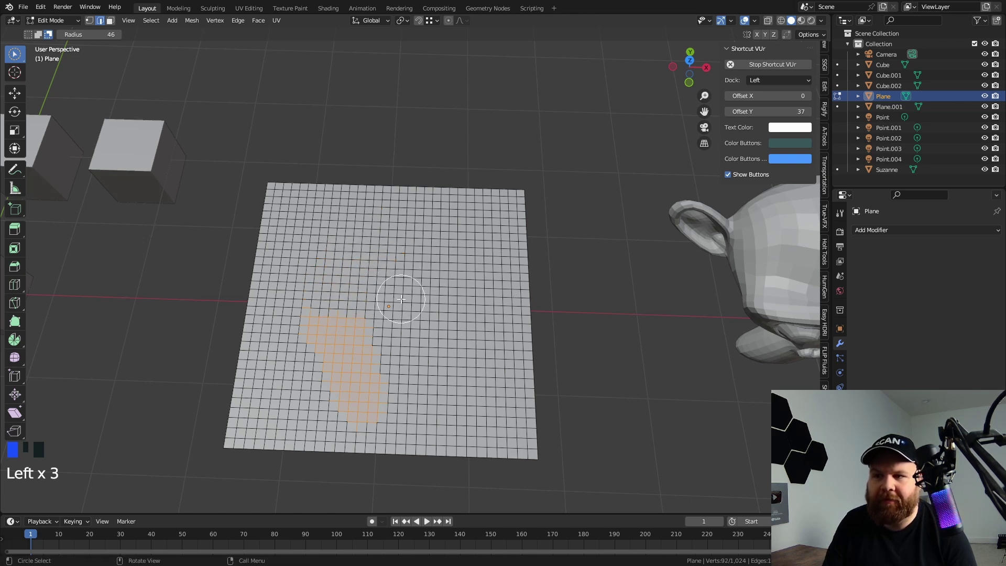
pyautogui.press('a')
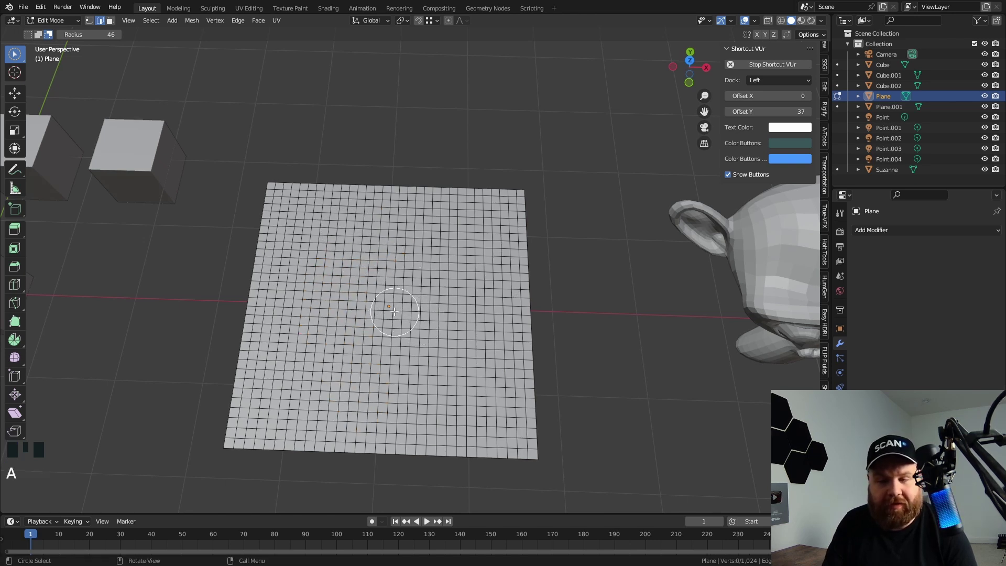
# Step: Cycle the selection tool back to Box Select, box-select the plane's upper-left area and clear the selection
pyautogui.press('q')
pyautogui.press('q')
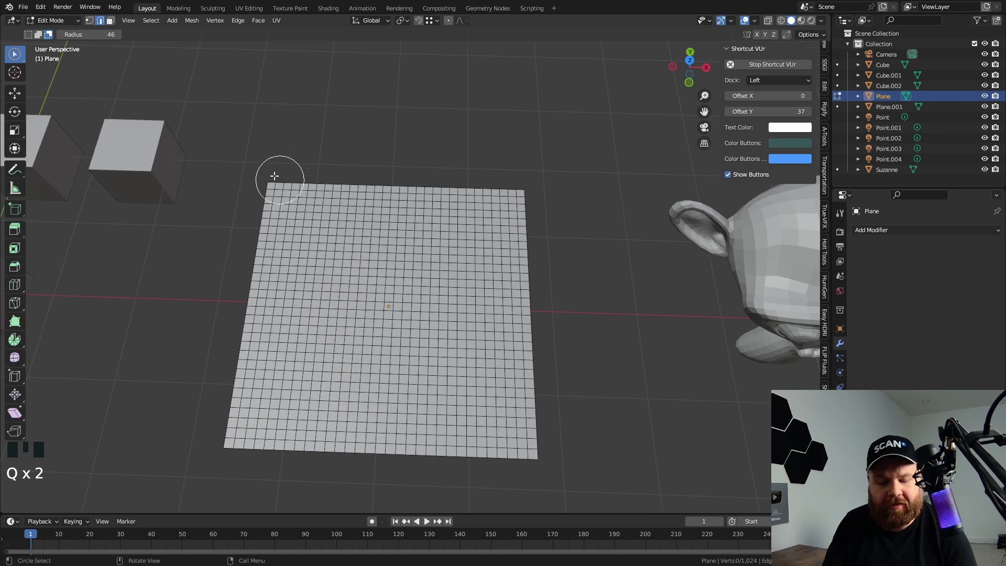
pyautogui.press('w')
pyautogui.press('w')
pyautogui.press('w')
pyautogui.press('w')
pyautogui.moveTo(202, 144); pyautogui.dragTo(411, 287)
pyautogui.press('a')
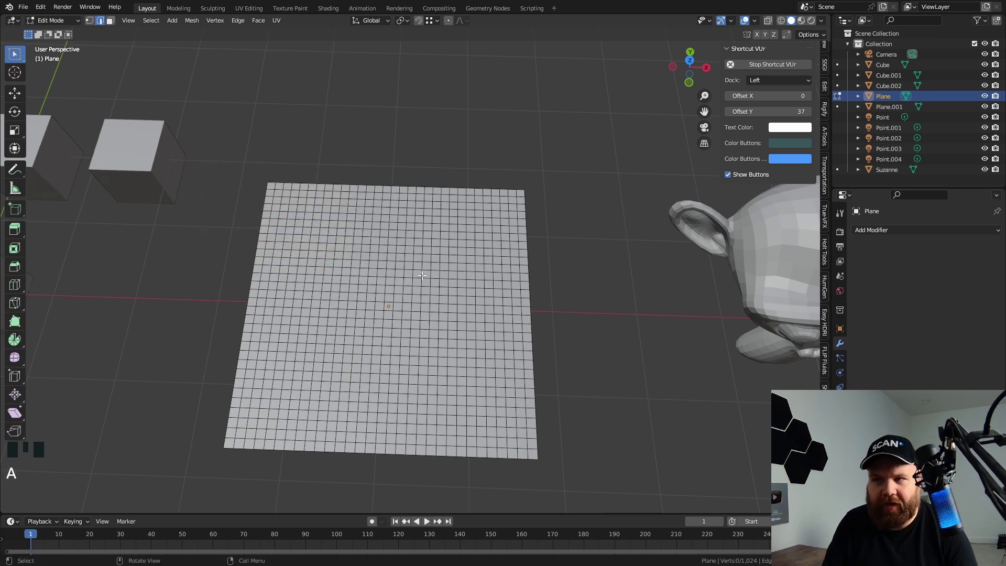
# Step: Circle-select two narrow strips on the grid with a smaller temporary brush, leave circle selection and deselect everything
pyautogui.press('c')
pyautogui.scroll(6, 460, 283)
pyautogui.scroll(5, 462, 282)
pyautogui.moveTo(482, 198); pyautogui.dragTo(461, 401)
pyautogui.click(424, 220)
pyautogui.moveTo(425, 220); pyautogui.dragTo(369, 394)
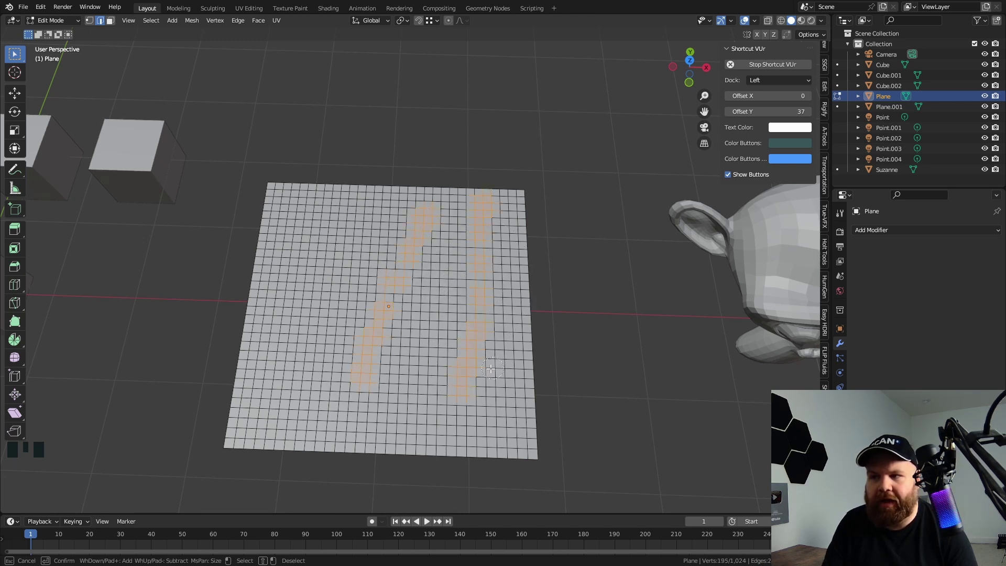
pyautogui.press('Escape')
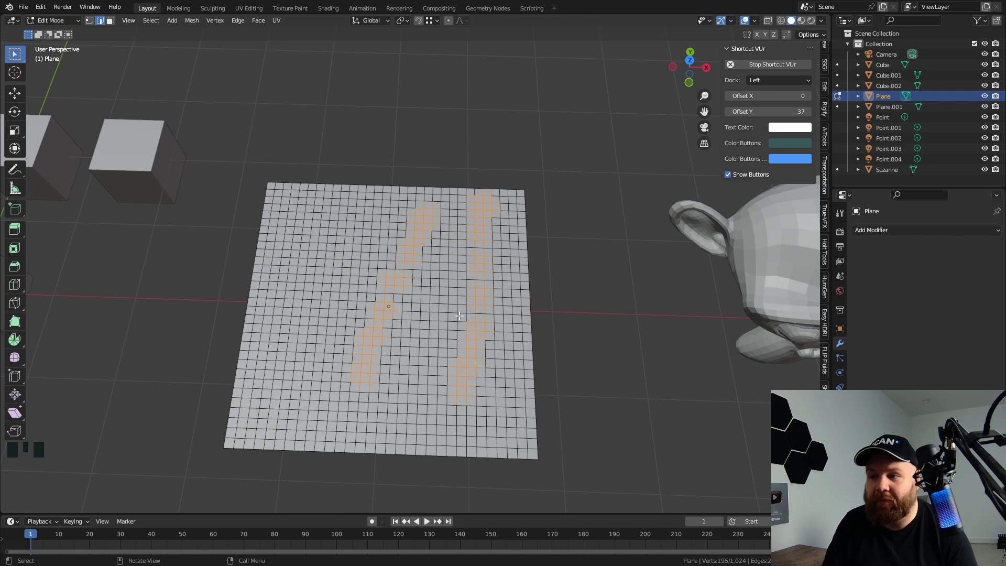
pyautogui.scroll(-3, 459, 315)
pyautogui.hotkey('alt', 'a')
pyautogui.keyDown('shift'); pyautogui.moveTo(429, 330); pyautogui.dragTo(406, 345, button='middle'); pyautogui.keyUp('shift')
pyautogui.scroll(-2, 406, 344)
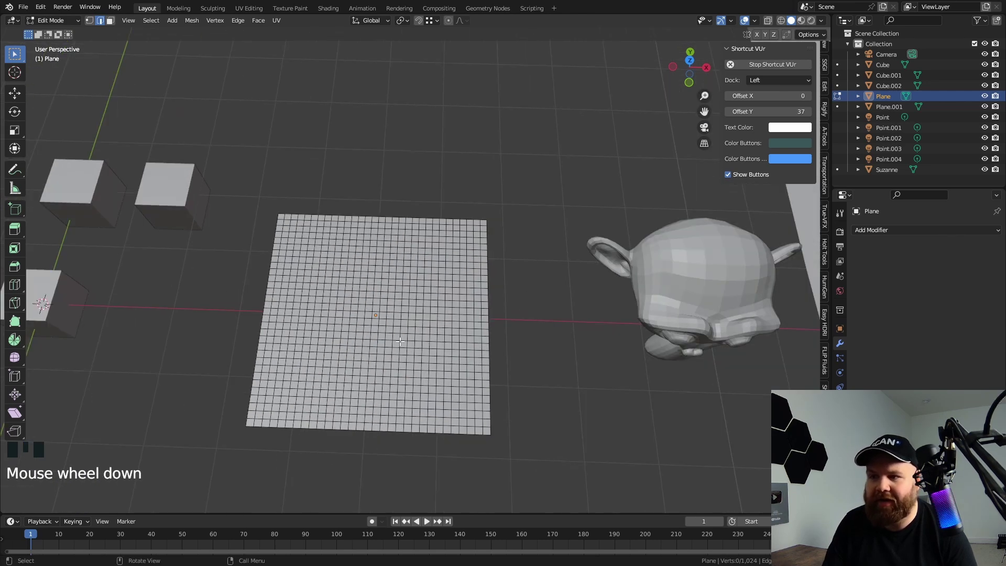
# Step: Switch to the Lasso Select tool, set it to make new selections, and lasso an irregular patch of the grid
pyautogui.scroll(2, 406, 345)
pyautogui.press('w')
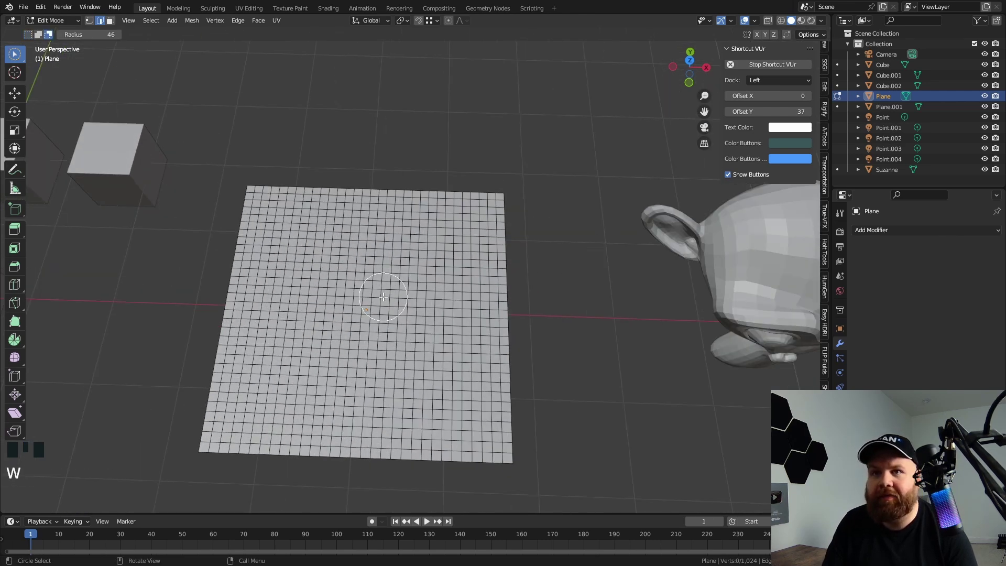
pyautogui.press('w')
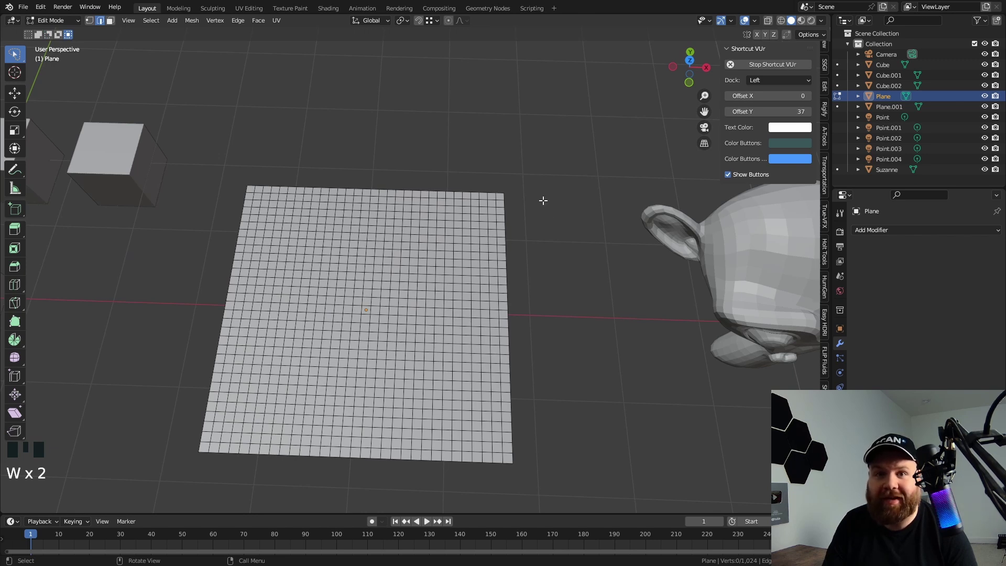
pyautogui.moveTo(568, 156)
pyautogui.mouseDown()
pyautogui.moveTo(525, 135)
pyautogui.moveTo(479, 226)
pyautogui.moveTo(506, 361)
pyautogui.moveTo(530, 414)
pyautogui.mouseUp()
pyautogui.moveTo(446, 209)
pyautogui.mouseDown()
pyautogui.moveTo(450, 397)
pyautogui.moveTo(442, 386)
pyautogui.mouseUp()
pyautogui.click(27, 35)
pyautogui.moveTo(437, 198); pyautogui.dragTo(477, 393)
pyautogui.moveTo(392, 232)
pyautogui.mouseDown()
pyautogui.moveTo(469, 414)
pyautogui.moveTo(388, 235)
pyautogui.moveTo(459, 416)
pyautogui.moveTo(445, 400)
pyautogui.mouseUp()
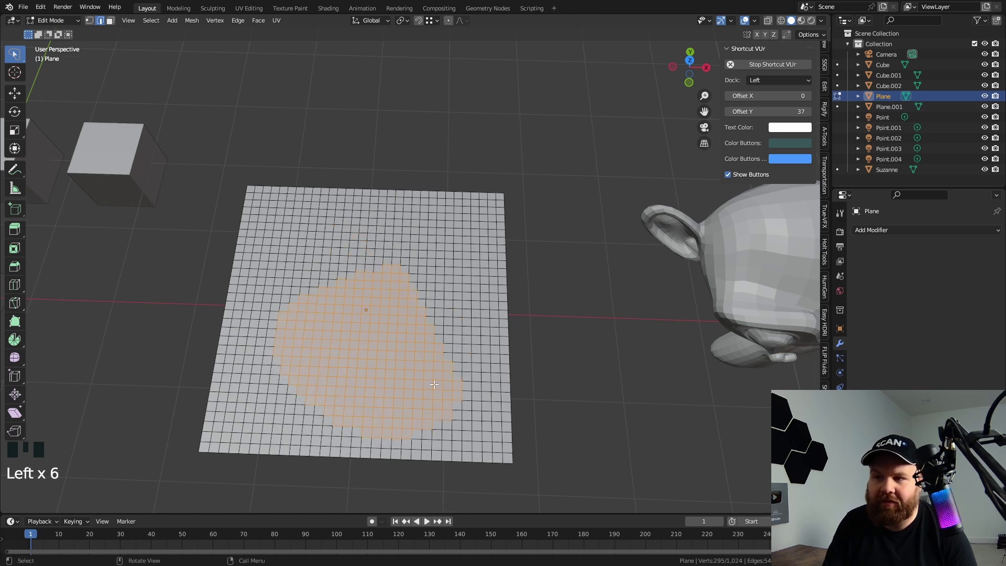
# Step: Lasso a larger area around the patch with the invert mode, clear the selection and return to the new-selection mode
pyautogui.click(59, 33)
pyautogui.moveTo(464, 454)
pyautogui.mouseDown()
pyautogui.moveTo(502, 372)
pyautogui.moveTo(191, 274)
pyautogui.moveTo(446, 454)
pyautogui.mouseUp()
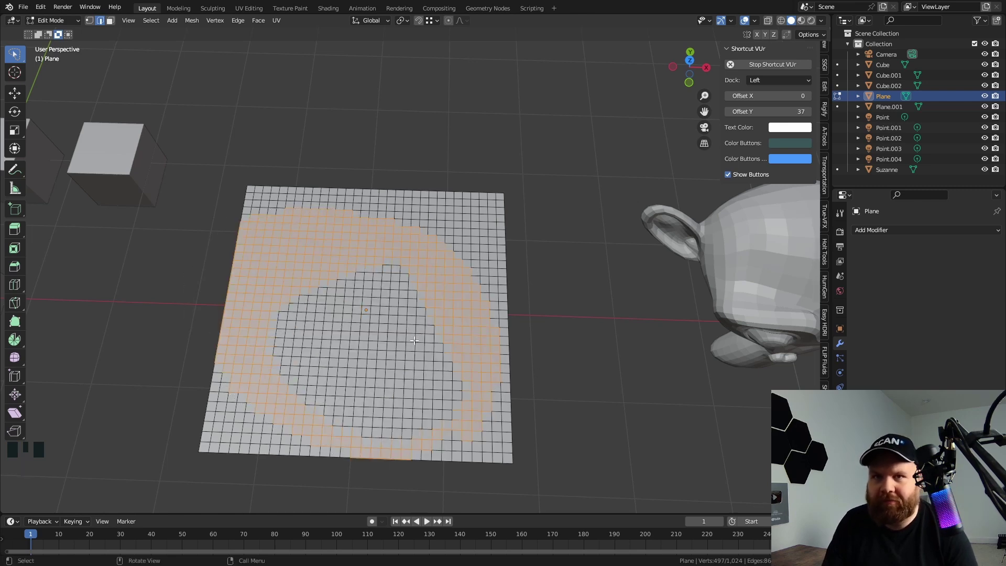
pyautogui.press('a')
pyautogui.click(30, 35)
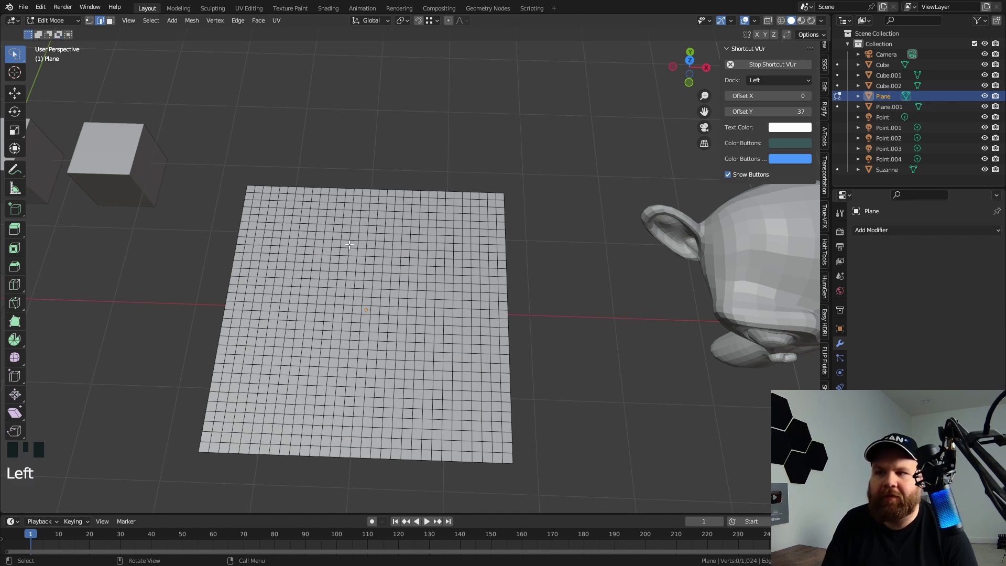
# Step: Switch to the Tweak selection tool, pick single edges across the grid one after another, and deselect everything
pyautogui.press('w')
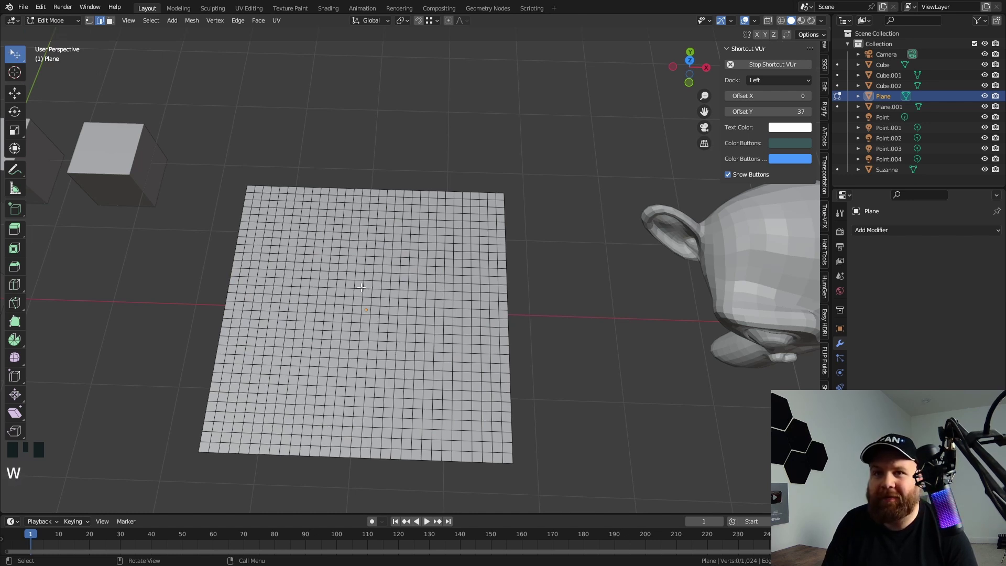
pyautogui.click(311, 254)
pyautogui.click(347, 318)
pyautogui.click(436, 316)
pyautogui.click(417, 246)
pyautogui.click(374, 332)
pyautogui.click(370, 385)
pyautogui.click(367, 388)
pyautogui.click(305, 401)
pyautogui.click(393, 283)
pyautogui.click(365, 244)
pyautogui.click(410, 372)
pyautogui.click(403, 372)
pyautogui.click(306, 338)
pyautogui.click(403, 261)
pyautogui.click(311, 390)
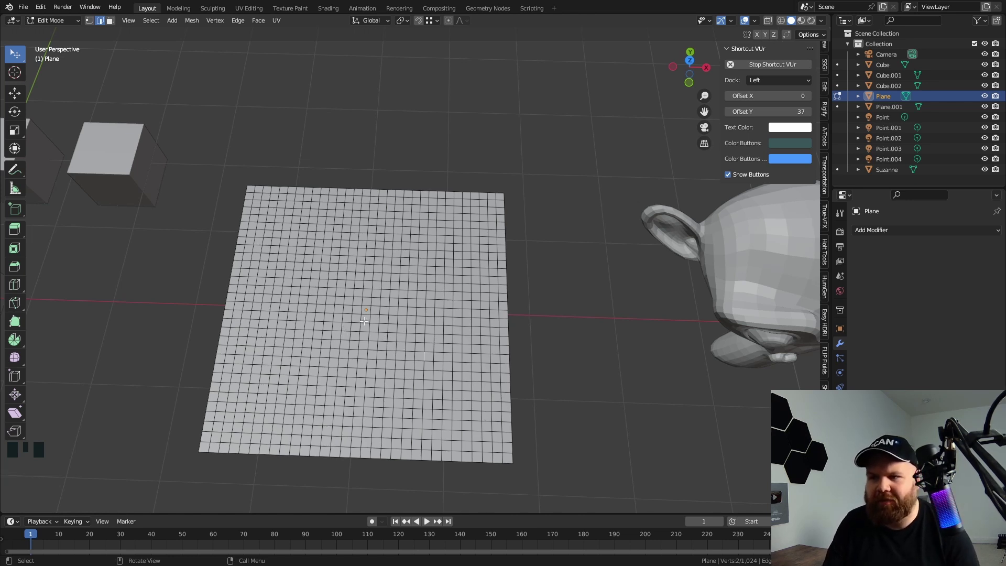
pyautogui.scroll(2, 364, 321)
pyautogui.press('a')
# Step: Select a vertical edge loop on the plane and undo that selection
pyautogui.keyDown('shift'); pyautogui.moveTo(378, 343); pyautogui.dragTo(374, 319, button='middle'); pyautogui.keyUp('shift')
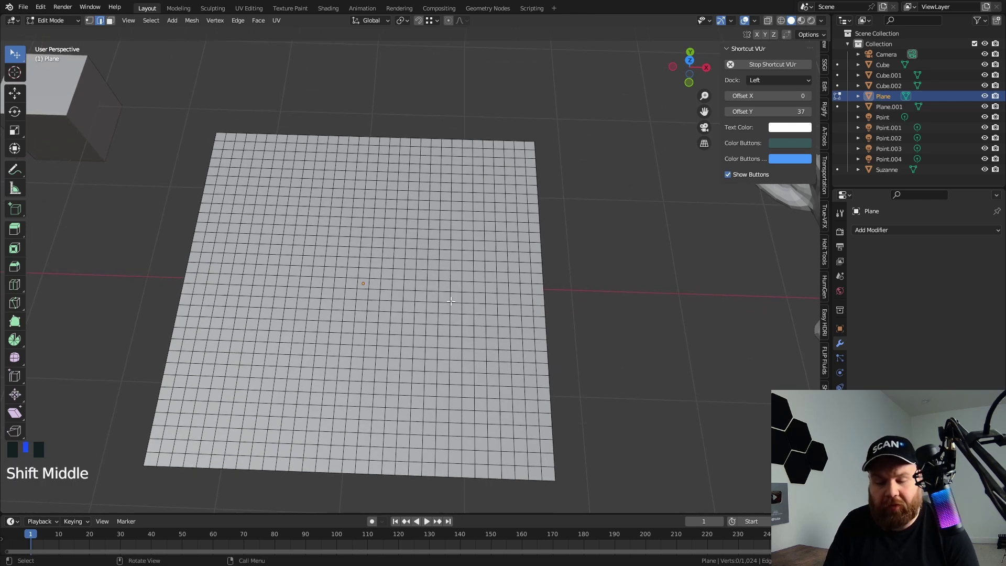
pyautogui.keyDown('alt'); pyautogui.click(426, 276); pyautogui.keyUp('alt')
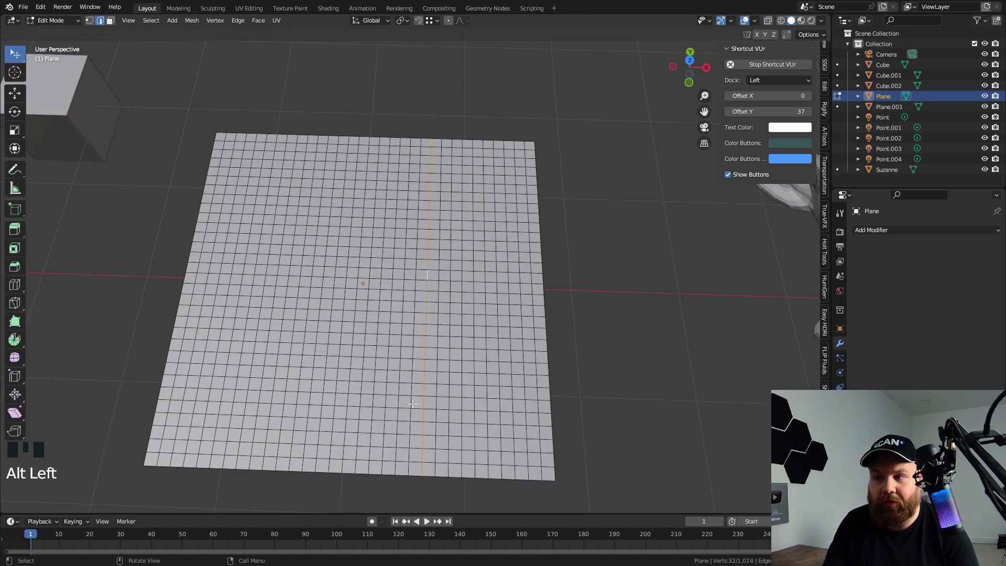
pyautogui.hotkey('ctrl', 'z')
# Step: Switch to face selection, select one face loop on the plane and clear the selection
pyautogui.press('3')
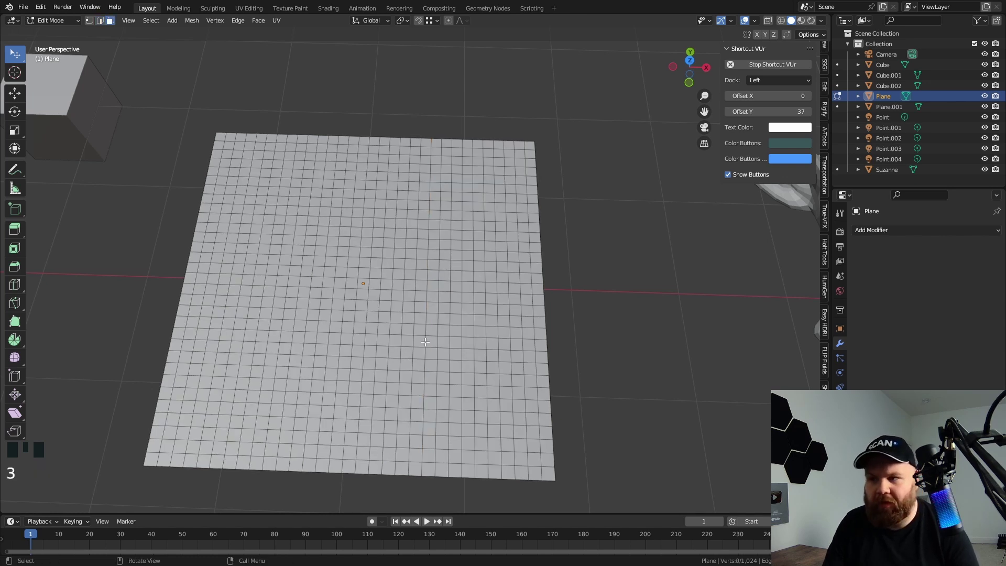
pyautogui.keyDown('alt'); pyautogui.click(421, 312); pyautogui.keyUp('alt')
pyautogui.hotkey('alt', 'a')
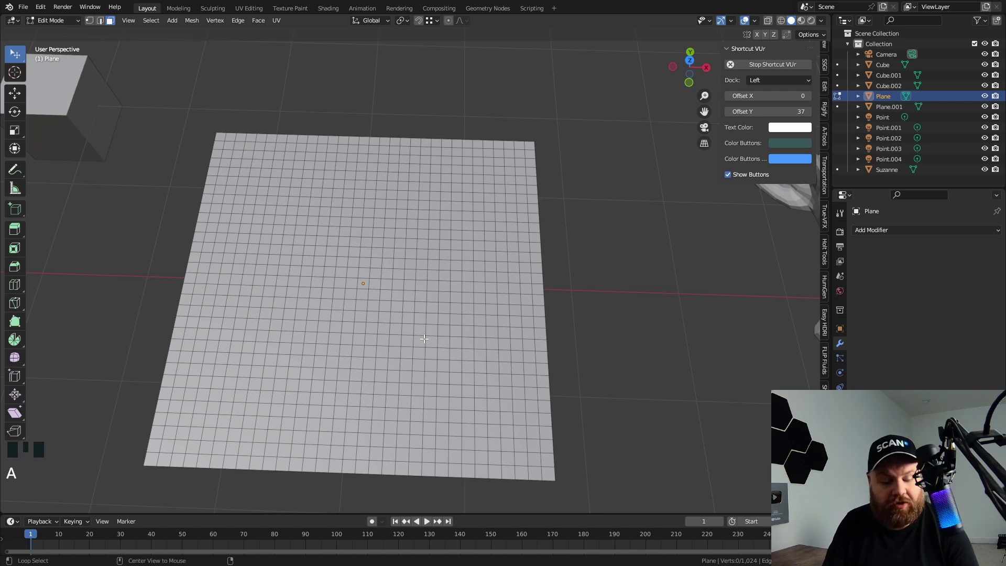
# Step: Select three separate vertical face loops together and clear the selection
pyautogui.keyDown('alt'); pyautogui.keyDown('shift'); pyautogui.click(407, 281); pyautogui.keyUp('shift'); pyautogui.keyUp('alt')
pyautogui.keyDown('alt'); pyautogui.keyDown('shift'); pyautogui.click(375, 276); pyautogui.keyUp('shift'); pyautogui.keyUp('alt')
pyautogui.keyDown('alt'); pyautogui.keyDown('shift'); pyautogui.click(340, 272); pyautogui.keyUp('shift'); pyautogui.keyUp('alt')
pyautogui.press('a')
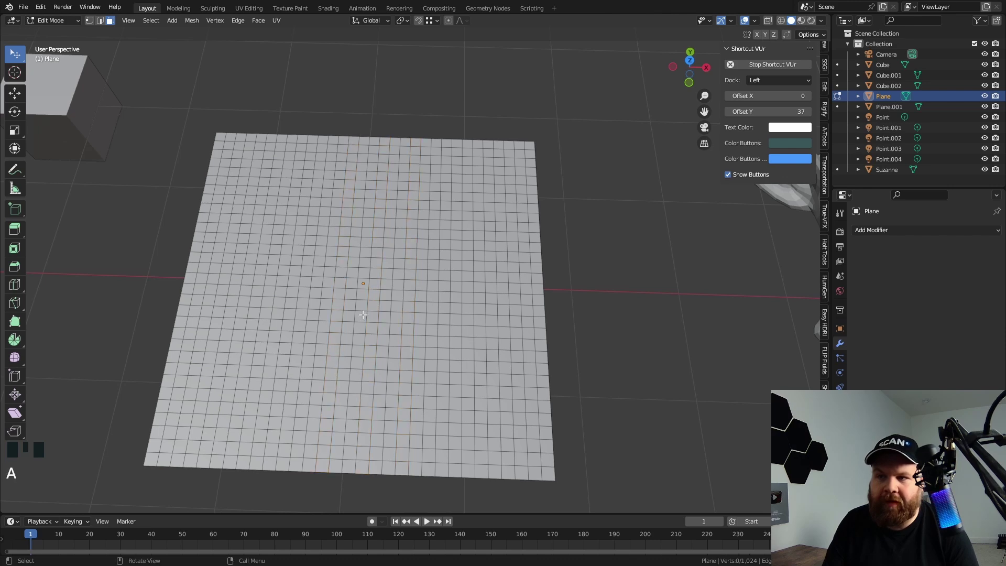
# Step: In face selection, select one face on the gridded plane and extend the selection along shortest paths to three other faces
pyautogui.scroll(-3, 368, 292)
pyautogui.keyDown('shift'); pyautogui.moveTo(437, 233); pyautogui.dragTo(421, 256, button='middle'); pyautogui.keyUp('shift')
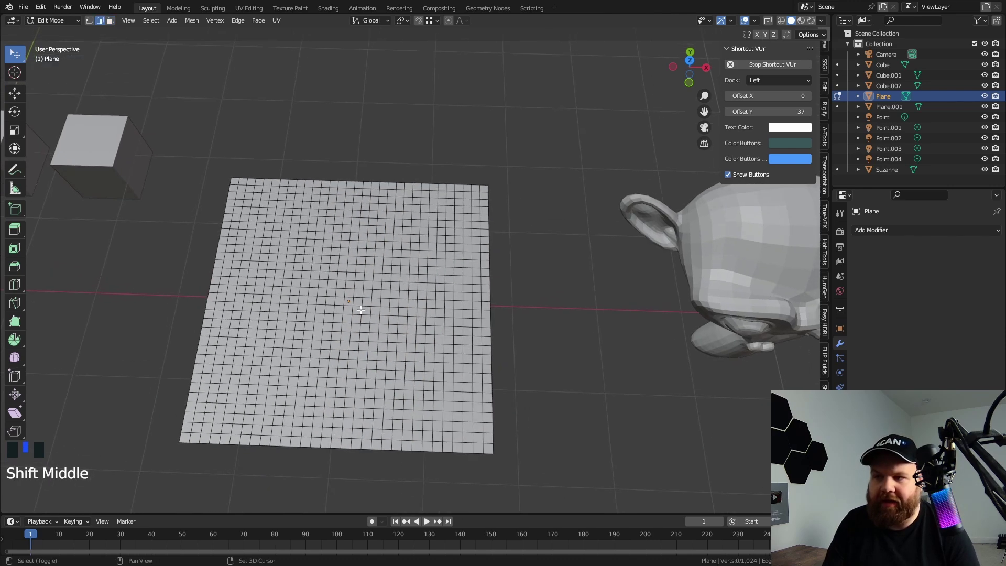
pyautogui.scroll(2, 412, 256)
pyautogui.press('3')
pyautogui.click(427, 243)
pyautogui.keyDown('shift'); pyautogui.moveTo(426, 243); pyautogui.dragTo(432, 250, button='middle'); pyautogui.keyUp('shift')
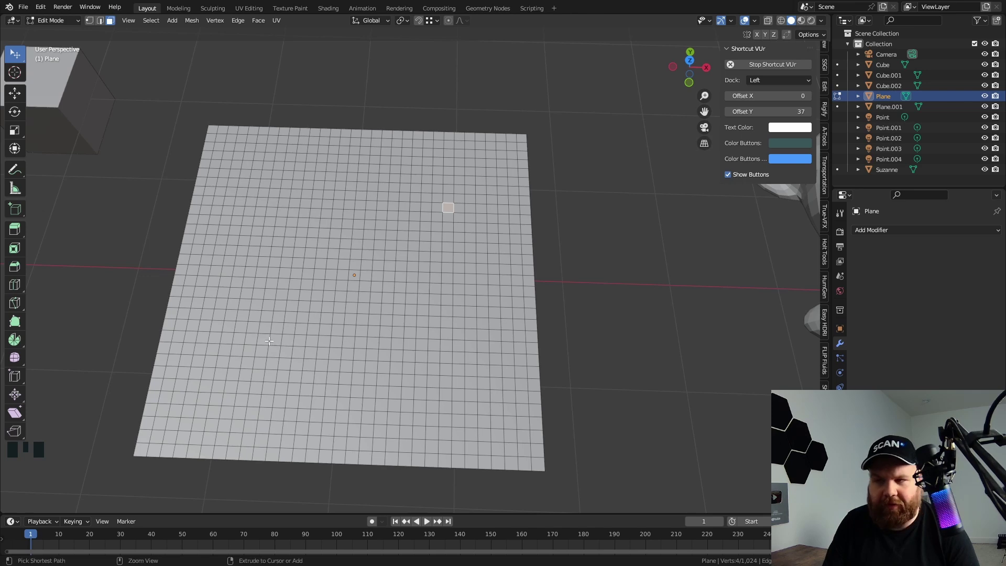
pyautogui.keyDown('ctrl'); pyautogui.click(251, 338); pyautogui.keyUp('ctrl')
pyautogui.keyDown('ctrl'); pyautogui.click(434, 357); pyautogui.keyUp('ctrl')
pyautogui.keyDown('ctrl'); pyautogui.click(457, 272); pyautogui.keyUp('ctrl')
# Step: Leave the plane's mesh, enter Edit Mode on the Suzanne monkey head and select one edge near the ear
pyautogui.scroll(-3, 461, 286)
pyautogui.keyDown('shift'); pyautogui.moveTo(474, 322); pyautogui.dragTo(378, 335, button='middle'); pyautogui.keyUp('shift')
pyautogui.scroll(-2, 378, 335)
pyautogui.scroll(2, 378, 335)
pyautogui.press('Tab')
pyautogui.click(593, 271)
pyautogui.moveTo(623, 301); pyautogui.dragTo(399, 266, button='middle')
pyautogui.scroll(5, 510, 287)
pyautogui.press('Tab')
pyautogui.press('2')
pyautogui.click(375, 228)
# Step: Extend the monkey head's edge selection around the ear by picking successive shortest paths until it surrounds the ear
pyautogui.moveTo(451, 293); pyautogui.dragTo(408, 270, button='middle')
pyautogui.moveTo(432, 374); pyautogui.dragTo(416, 357, button='middle')
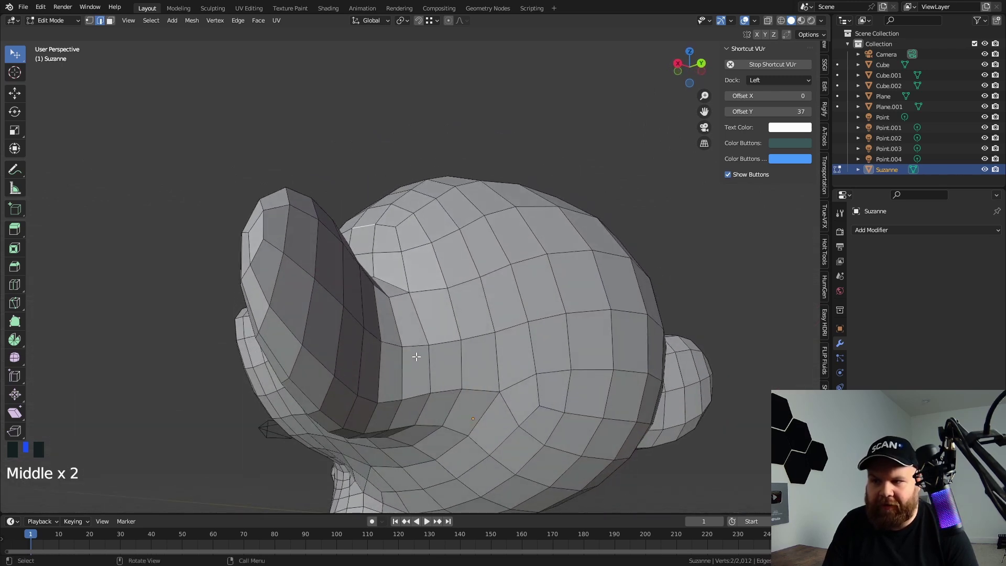
pyautogui.keyDown('ctrl'); pyautogui.click(425, 409); pyautogui.keyUp('ctrl')
pyautogui.moveTo(424, 414); pyautogui.dragTo(277, 370, button='middle')
pyautogui.keyDown('ctrl'); pyautogui.click(262, 394); pyautogui.keyUp('ctrl')
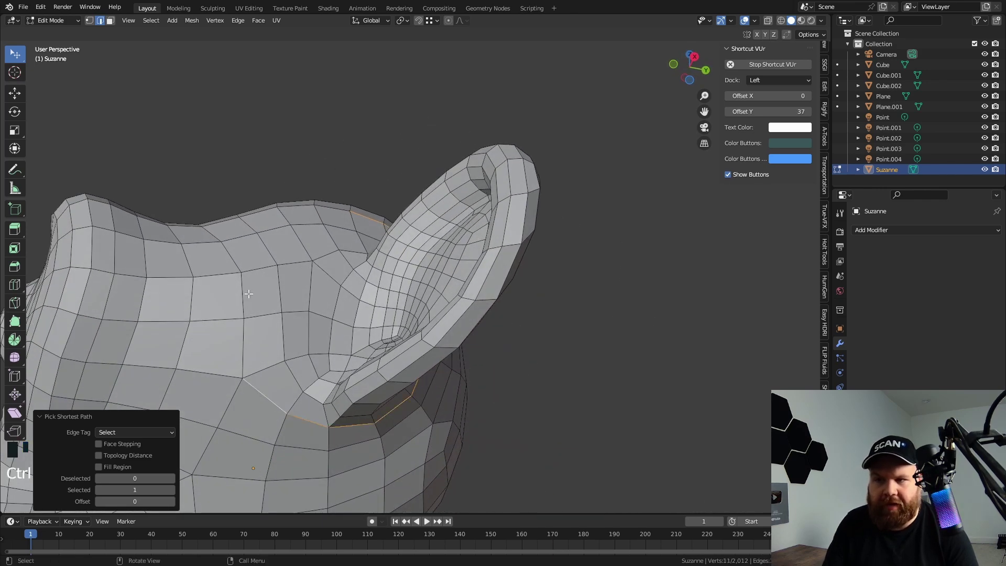
pyautogui.keyDown('ctrl'); pyautogui.click(253, 269); pyautogui.keyUp('ctrl')
pyautogui.moveTo(341, 279); pyautogui.dragTo(333, 266, button='middle')
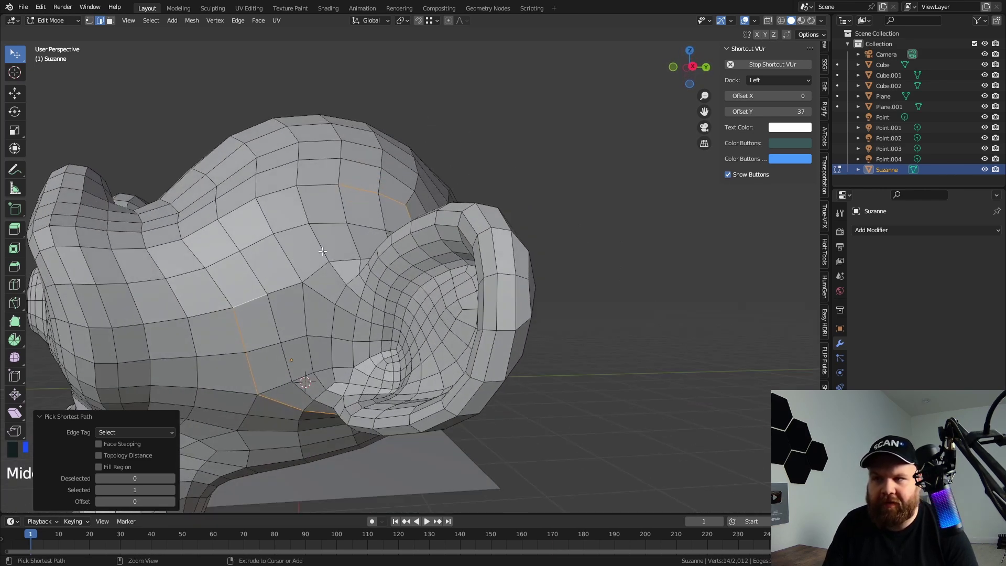
pyautogui.keyDown('ctrl'); pyautogui.click(370, 199); pyautogui.keyUp('ctrl')
pyautogui.moveTo(371, 199); pyautogui.dragTo(399, 303, button='middle')
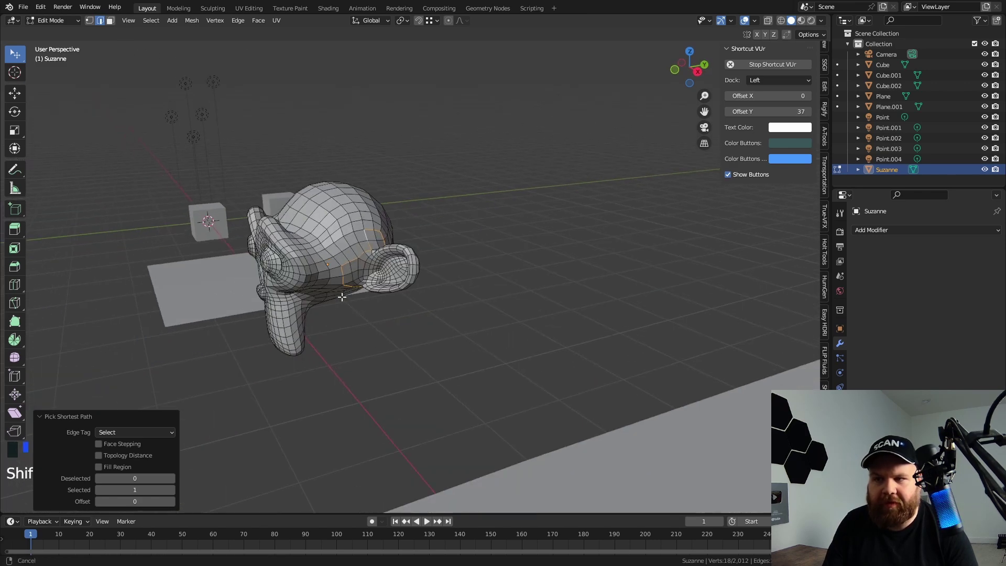
# Step: On Plane.001, select the shortest face path from the lower middle face to the long face along the upper edge
pyautogui.scroll(-2, 386, 391)
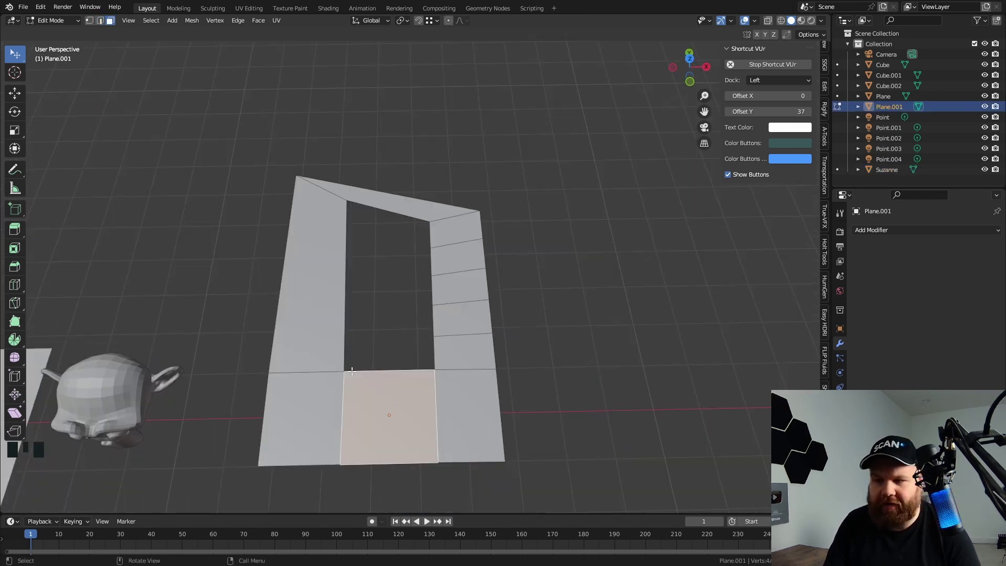
pyautogui.keyDown('ctrl'); pyautogui.click(411, 206); pyautogui.keyUp('ctrl')
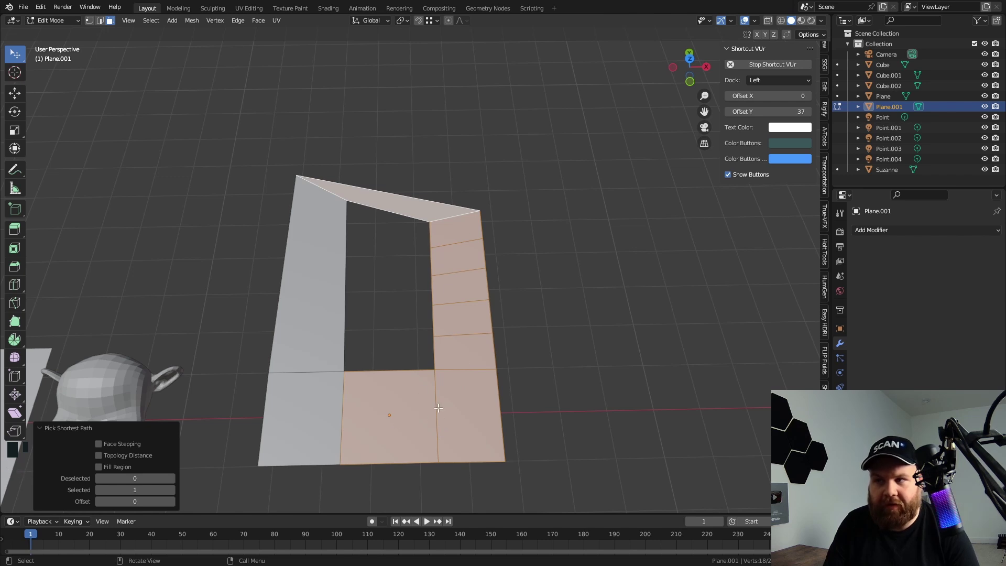
pyautogui.moveTo(422, 194); pyautogui.dragTo(429, 252, button='middle')
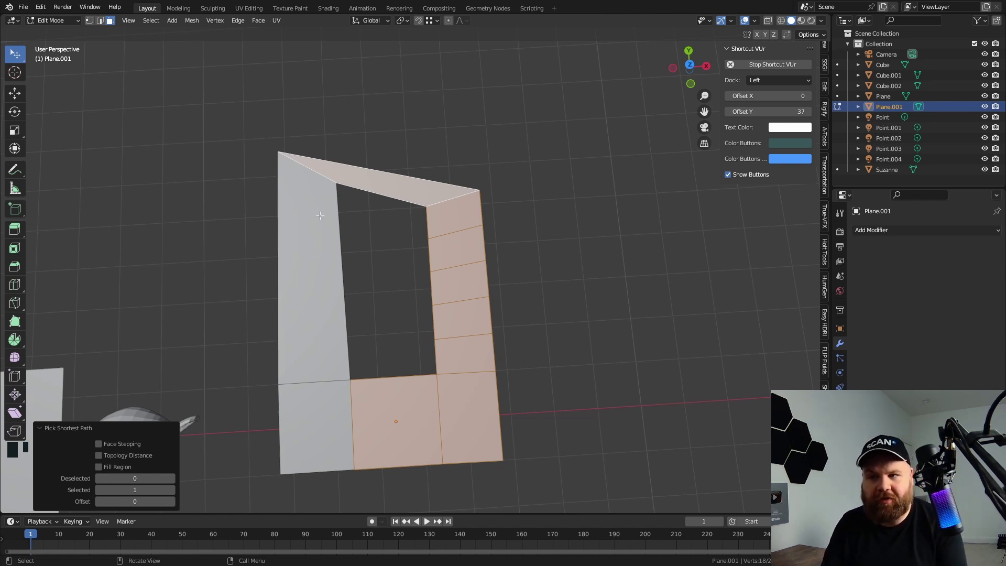
# Step: Turn Topology Distance on and off again for the shortest path, and set its Deselected value to 1
pyautogui.click(102, 457)
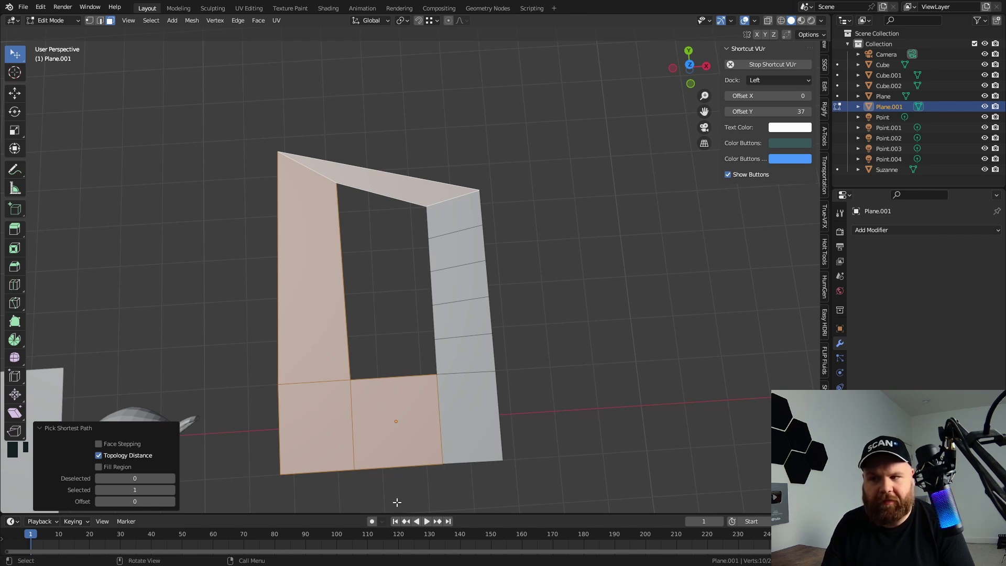
pyautogui.click(121, 456)
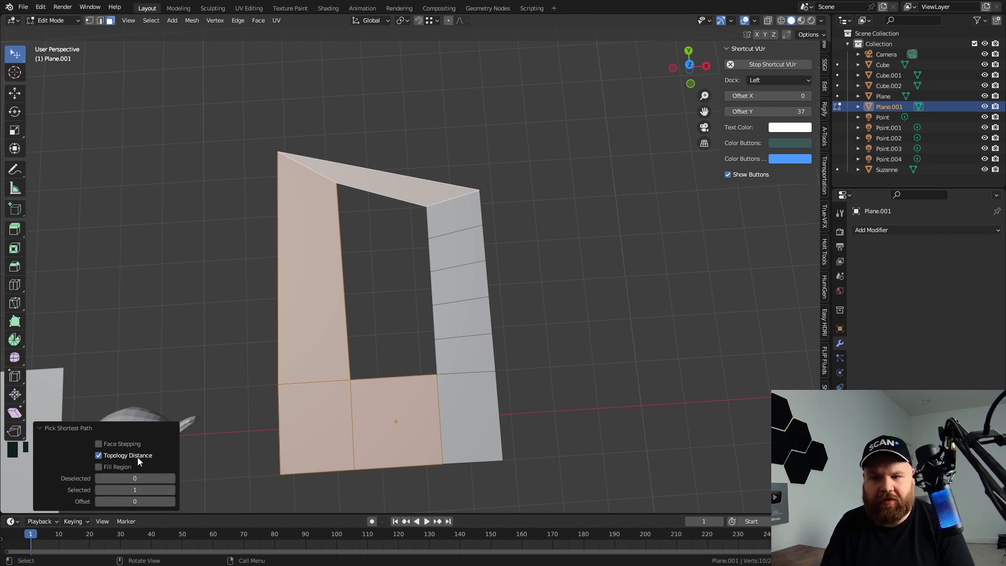
pyautogui.click(170, 478)
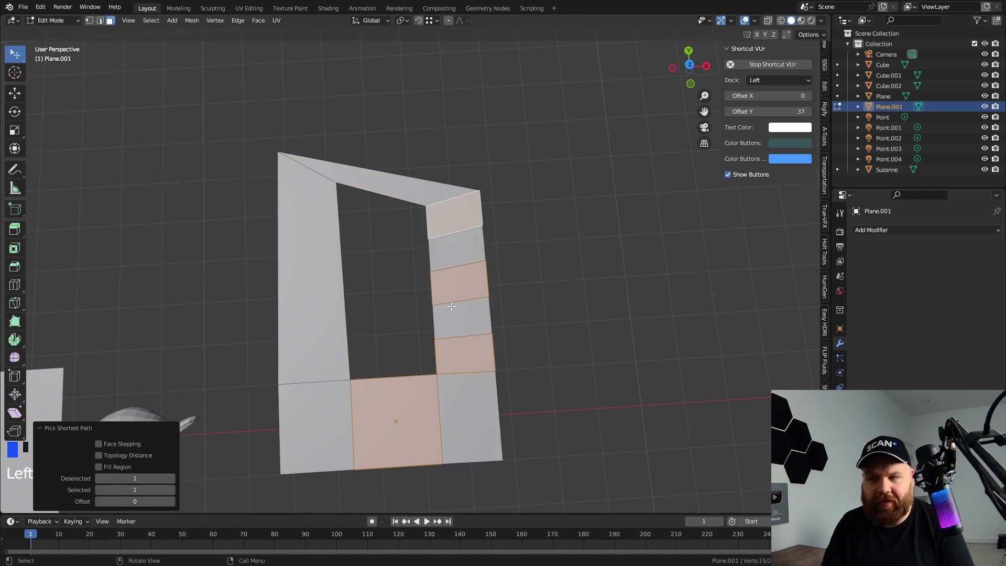
# Step: Switch editing from Plane.001 to the gridded plane, clear its face selection and select a single face in its upper-right area
pyautogui.scroll(-1, 411, 298)
pyautogui.keyDown('shift'); pyautogui.moveTo(439, 329); pyautogui.dragTo(523, 331, button='middle'); pyautogui.keyUp('shift')
pyautogui.scroll(-3, 466, 315)
pyautogui.press('Tab')
pyautogui.click(346, 366)
pyautogui.scroll(4, 340, 345)
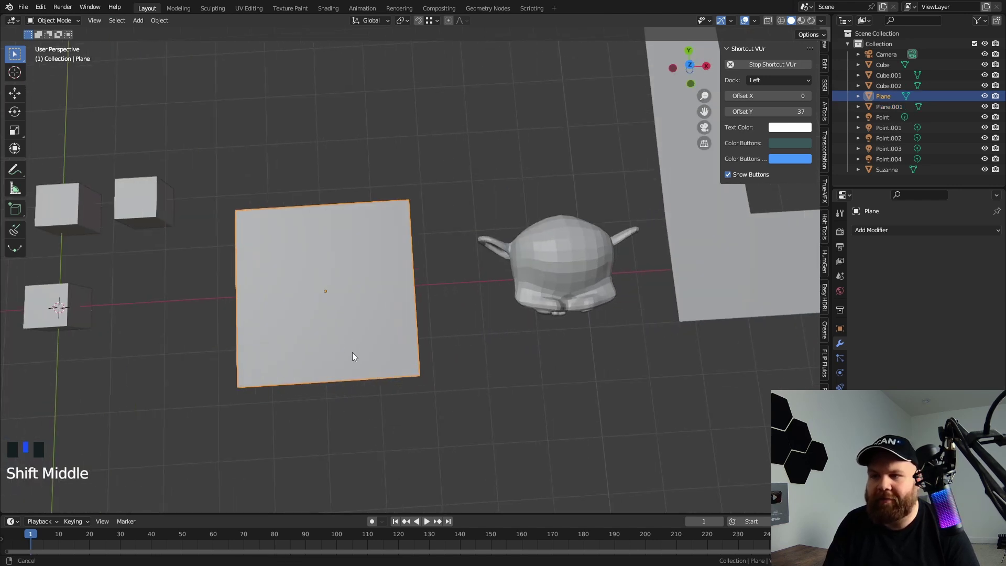
pyautogui.scroll(2, 340, 345)
pyautogui.press('Tab')
pyautogui.scroll(1, 373, 330)
pyautogui.press('a')
pyautogui.click(423, 248)
# Step: Select the filled rectangular face region toward the plane's lower-left area, and extend it with further filled regions near the lower edge
pyautogui.keyDown('shift'); pyautogui.moveTo(422, 246); pyautogui.dragTo(457, 253, button='middle'); pyautogui.keyUp('shift')
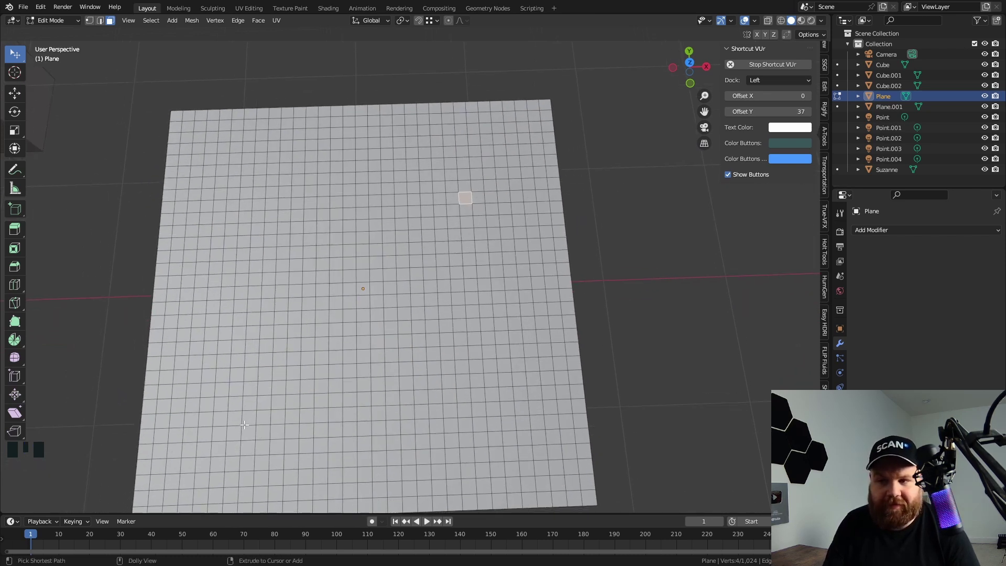
pyautogui.keyDown('ctrl'); pyautogui.keyDown('shift'); pyautogui.click(224, 389); pyautogui.keyUp('shift'); pyautogui.keyUp('ctrl')
pyautogui.keyDown('shift'); pyautogui.moveTo(224, 389); pyautogui.dragTo(297, 194, button='middle'); pyautogui.keyUp('shift')
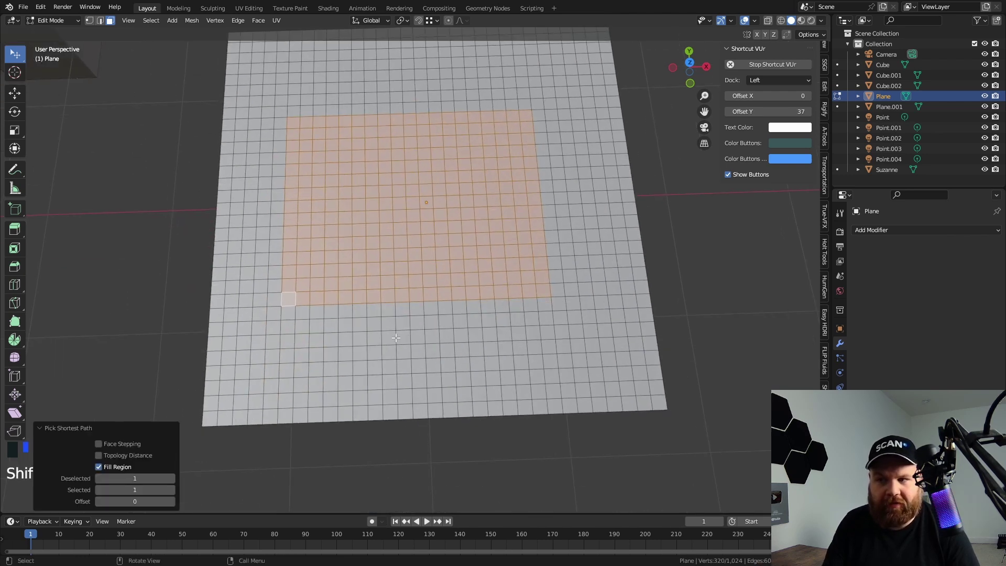
pyautogui.keyDown('ctrl'); pyautogui.keyDown('shift'); pyautogui.click(375, 383); pyautogui.keyUp('shift'); pyautogui.keyUp('ctrl')
pyautogui.keyDown('ctrl'); pyautogui.keyDown('shift'); pyautogui.click(476, 309); pyautogui.keyUp('shift'); pyautogui.keyUp('ctrl')
pyautogui.keyDown('ctrl'); pyautogui.keyDown('shift'); pyautogui.click(537, 382); pyautogui.keyUp('shift'); pyautogui.keyUp('ctrl')
pyautogui.keyDown('ctrl'); pyautogui.keyDown('shift'); pyautogui.click(543, 305); pyautogui.keyUp('shift'); pyautogui.keyUp('ctrl')
pyautogui.scroll(-2, 457, 350)
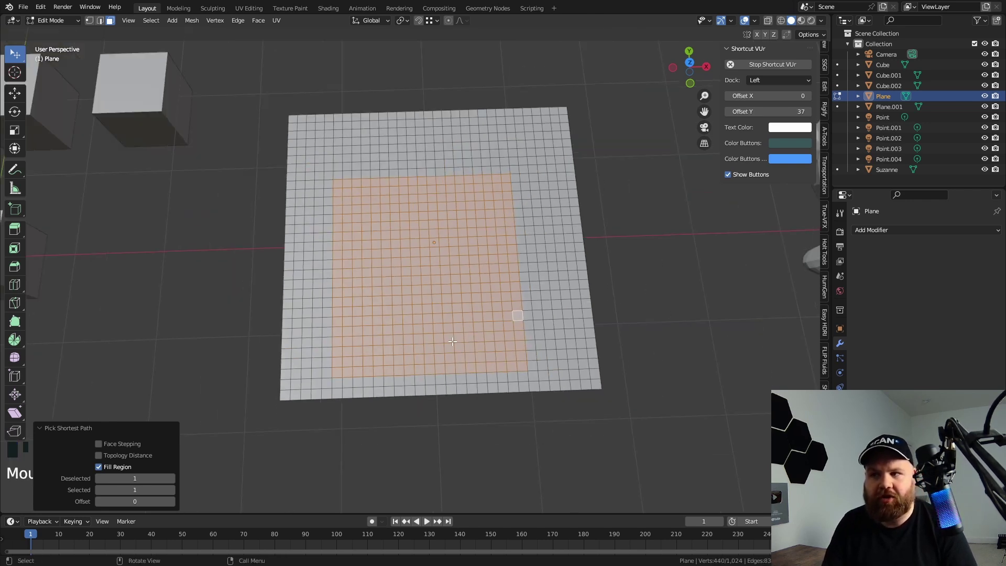
# Step: Leave the plane's mesh and enter Edit Mode on Cube.002, the cube nearest the plane
pyautogui.press('Tab')
pyautogui.scroll(-3, 408, 361)
pyautogui.keyDown('shift'); pyautogui.moveTo(397, 367); pyautogui.dragTo(428, 359, button='middle'); pyautogui.keyUp('shift')
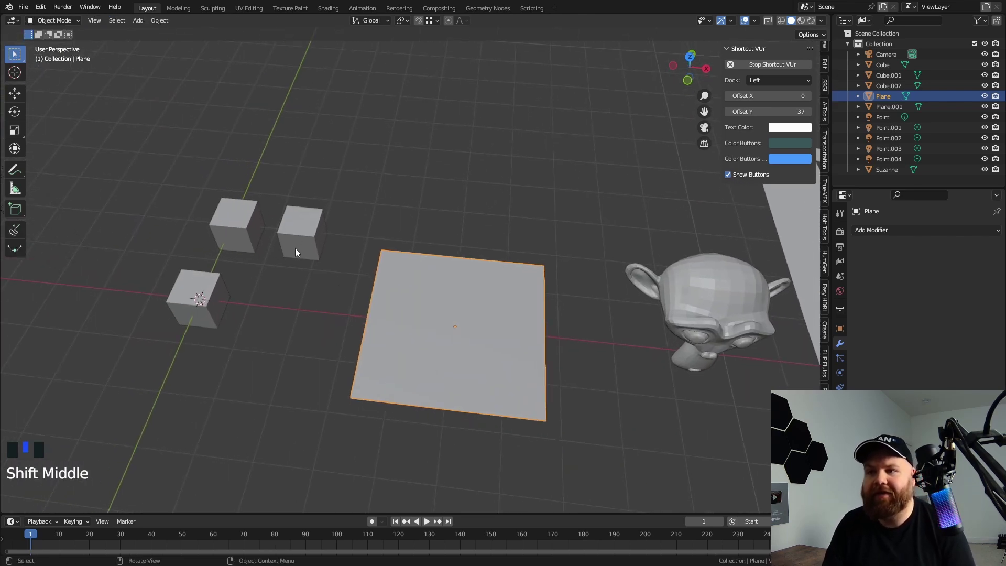
pyautogui.click(281, 235)
pyautogui.scroll(10, 326, 246)
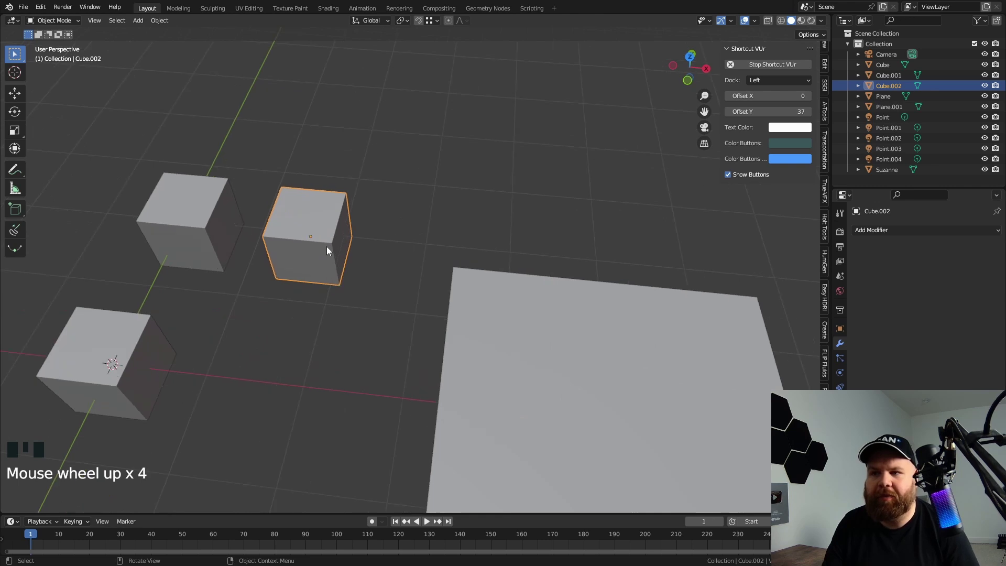
pyautogui.keyDown('shift'); pyautogui.moveTo(320, 250); pyautogui.dragTo(360, 306, button='middle'); pyautogui.keyUp('shift')
pyautogui.press('Tab')
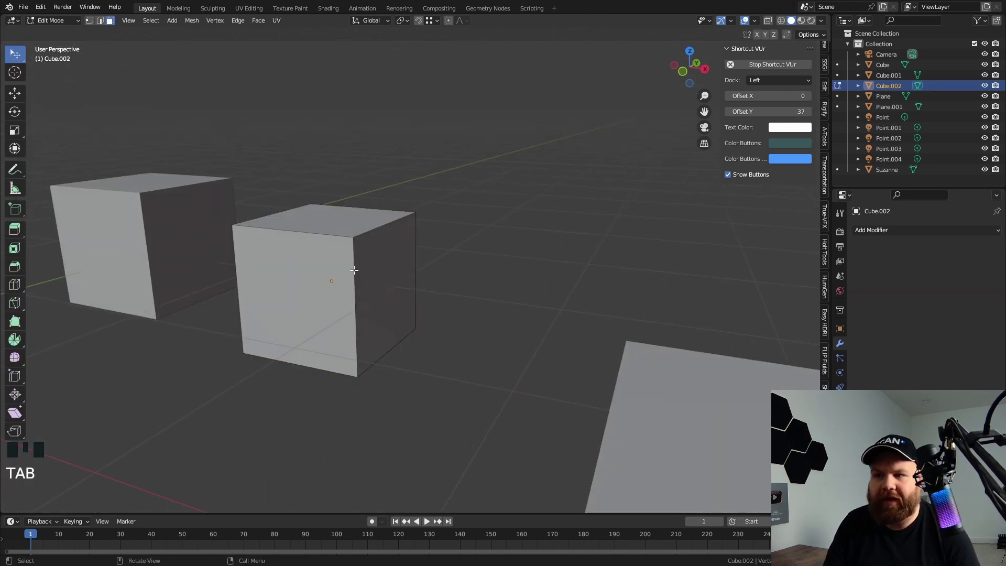
# Step: Switch to edge selection, pick three of the cube's vertical edges one after another, and deselect everything
pyautogui.press('2')
pyautogui.click(360, 286)
pyautogui.click(415, 308)
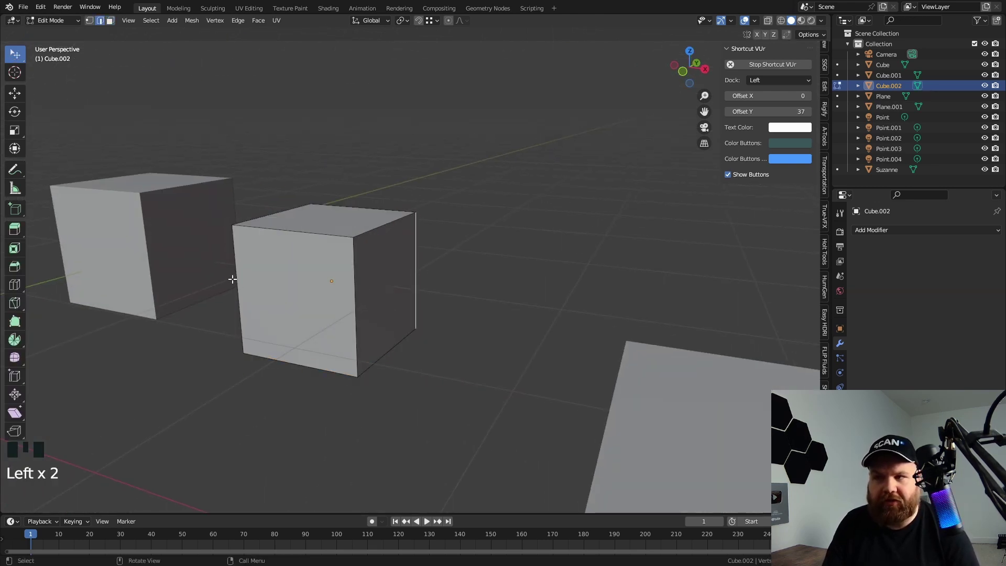
pyautogui.click(237, 288)
pyautogui.moveTo(318, 354); pyautogui.dragTo(346, 325, button='middle')
pyautogui.press('a')
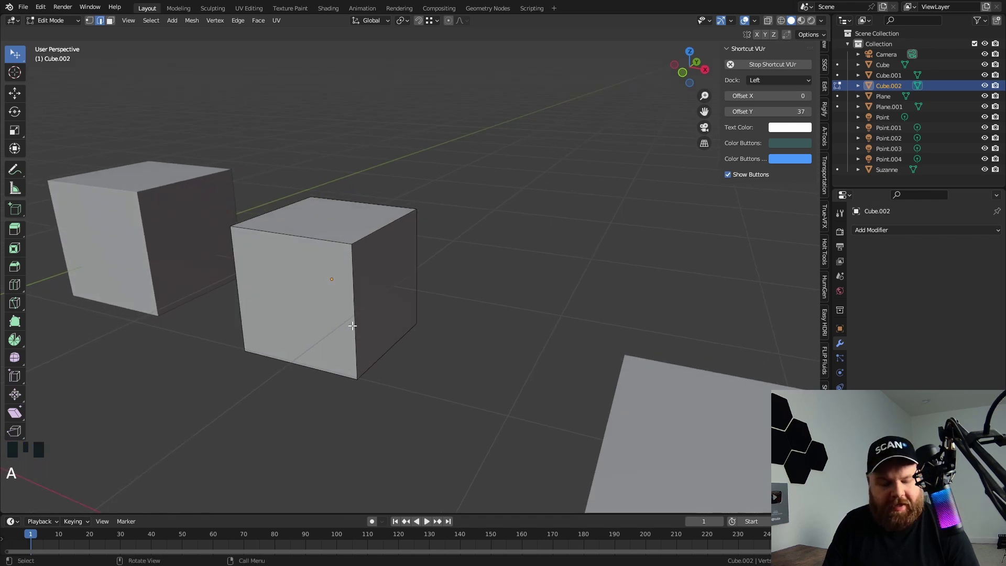
# Step: Select the ring of vertical edges around the cube and try a four-segment bevel on them
pyautogui.keyDown('ctrl'); pyautogui.keyDown('alt'); pyautogui.click(415, 249); pyautogui.keyUp('alt'); pyautogui.keyUp('ctrl')
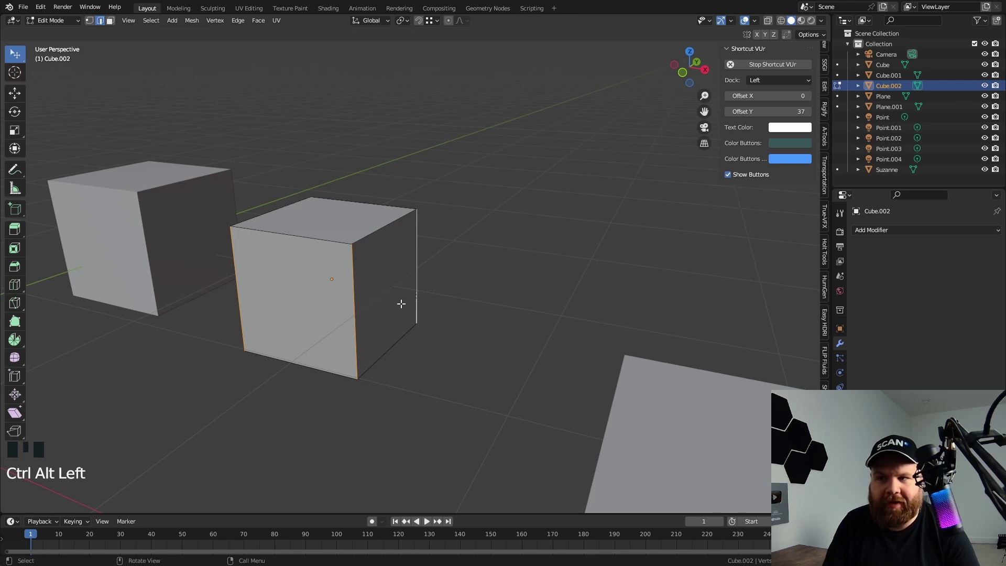
pyautogui.moveTo(401, 304); pyautogui.dragTo(398, 312, button='middle')
pyautogui.hotkey('ctrl', 'b')
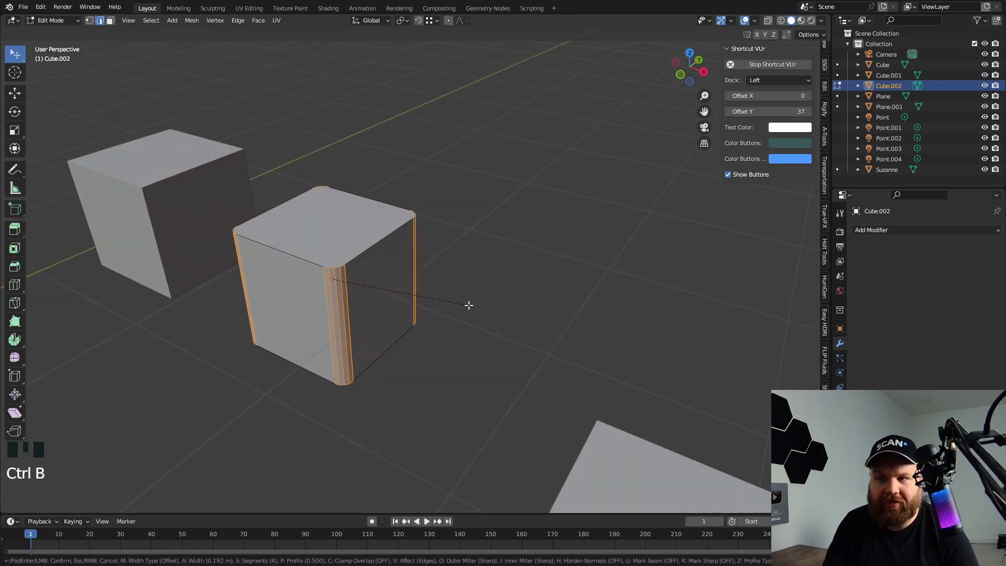
pyautogui.press('Escape')
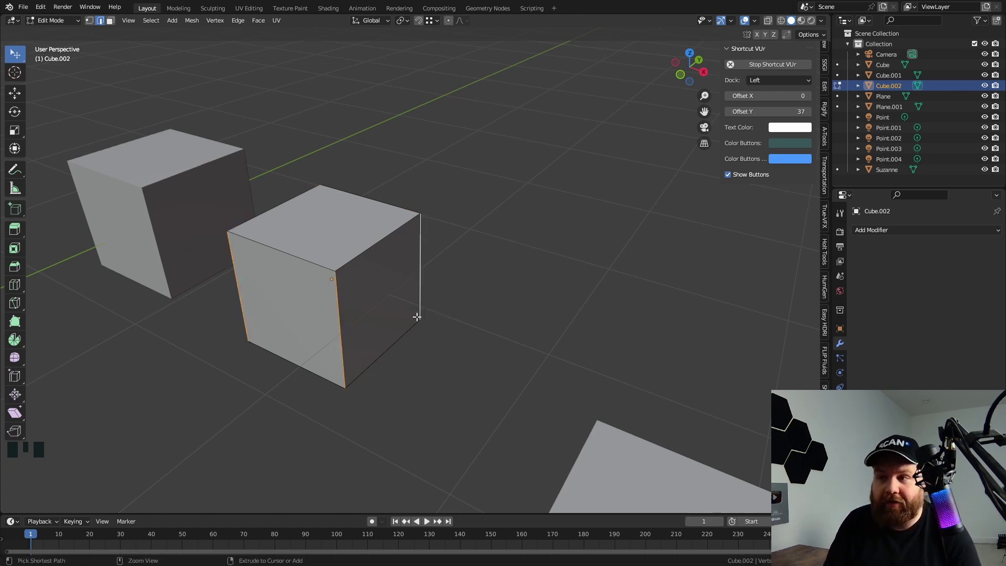
# Step: Add two centered vertical loop cuts to the cube, one across each pair of opposite sides
pyautogui.hotkey('ctrl', 'r')
pyautogui.click(381, 267)
pyautogui.rightClick(380, 267)
pyautogui.hotkey('ctrl', 'r')
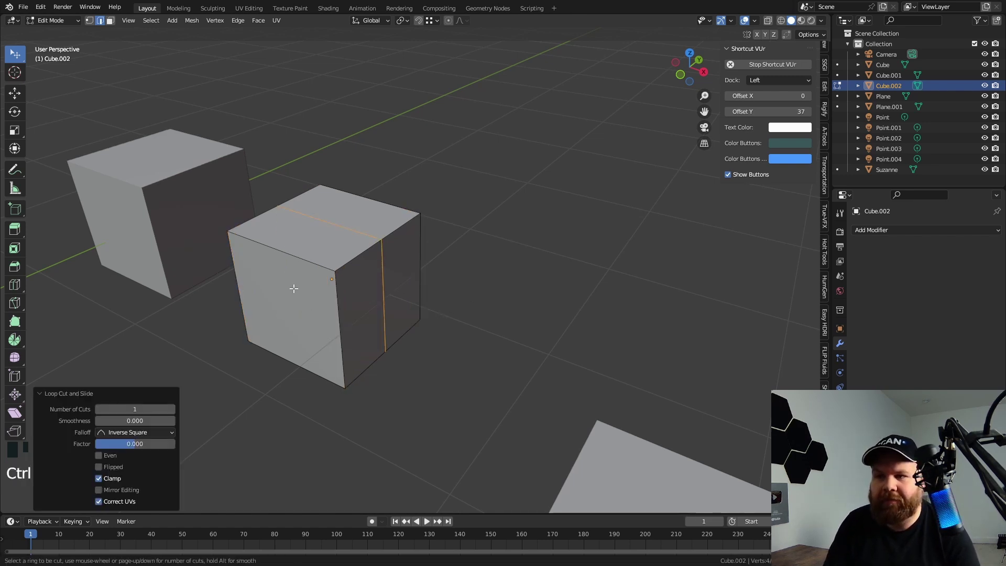
pyautogui.click(308, 267)
pyautogui.rightClick(308, 267)
# Step: Select the full ring of vertical edges around the subdivided cube and inspect it from several sides
pyautogui.keyDown('ctrl'); pyautogui.keyDown('alt'); pyautogui.click(342, 325); pyautogui.keyUp('alt'); pyautogui.keyUp('ctrl')
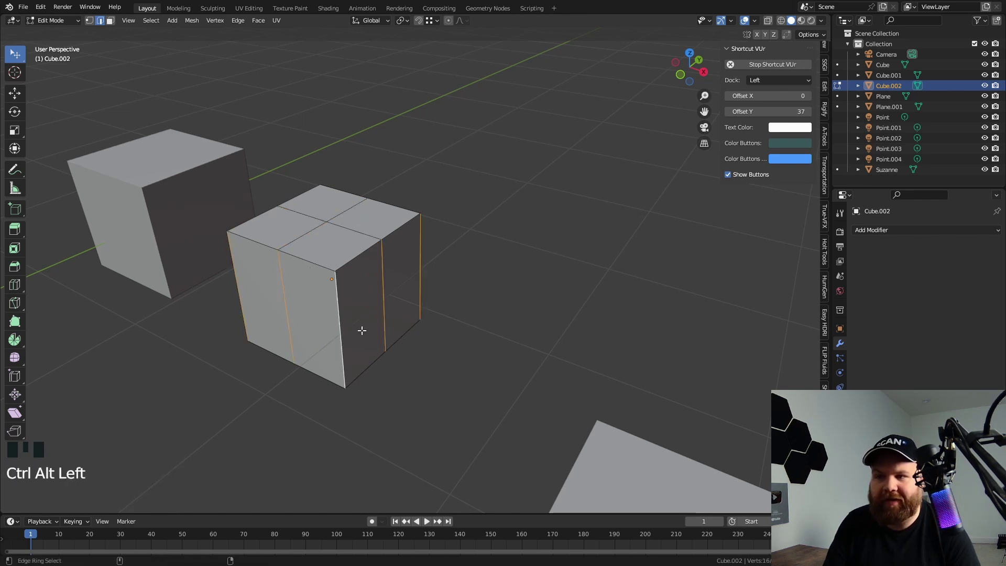
pyautogui.moveTo(370, 325); pyautogui.dragTo(419, 310, button='middle')
pyautogui.scroll(-2, 386, 311)
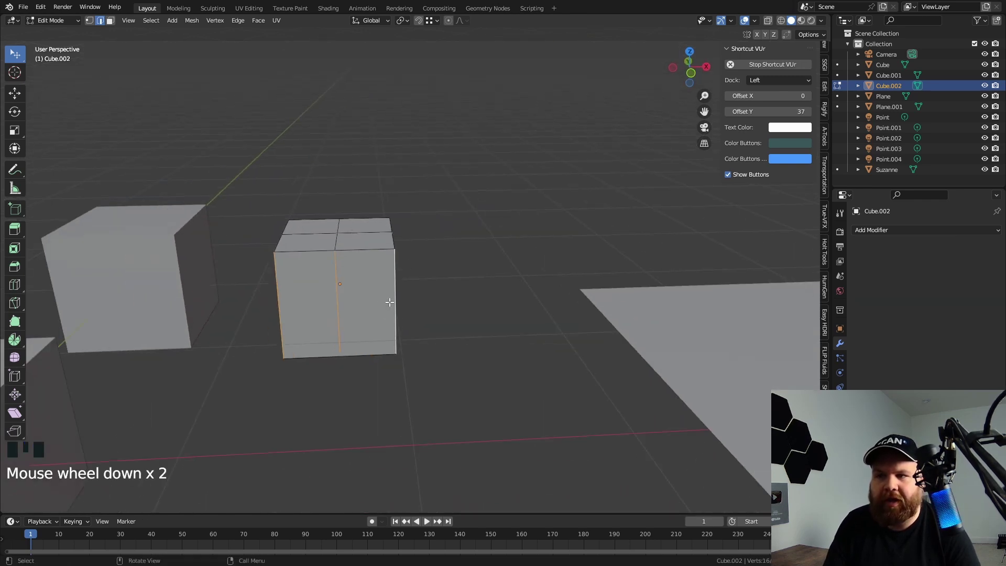
pyautogui.moveTo(337, 272); pyautogui.dragTo(531, 297, button='middle')
pyautogui.scroll(-9, 381, 199)
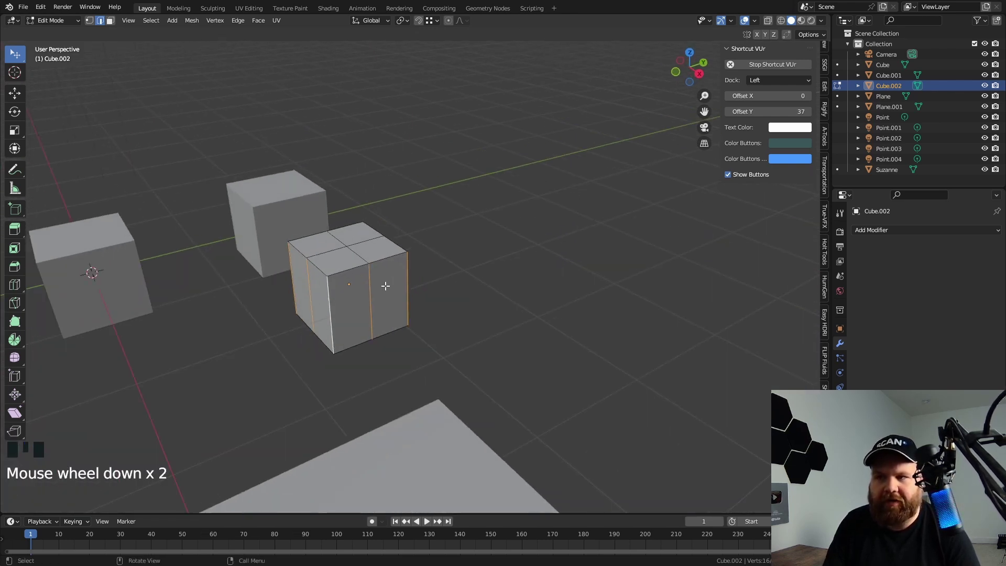
# Step: Return to Object Mode, deselect all objects and bring up the Select Grouped options
pyautogui.press('Tab')
pyautogui.scroll(-5, 334, 349)
pyautogui.moveTo(334, 349); pyautogui.dragTo(416, 378, button='middle')
pyautogui.press('a')
pyautogui.scroll(3, 416, 378)
pyautogui.keyDown('shift'); pyautogui.moveTo(373, 348); pyautogui.dragTo(394, 369, button='middle'); pyautogui.keyUp('shift')
pyautogui.hotkey('shift', 'g')
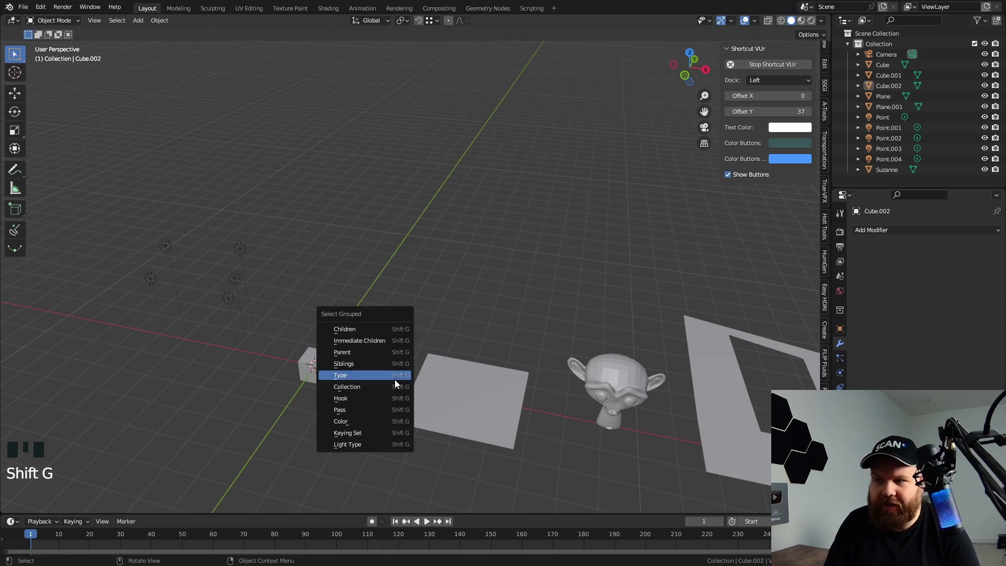
pyautogui.click(367, 432)
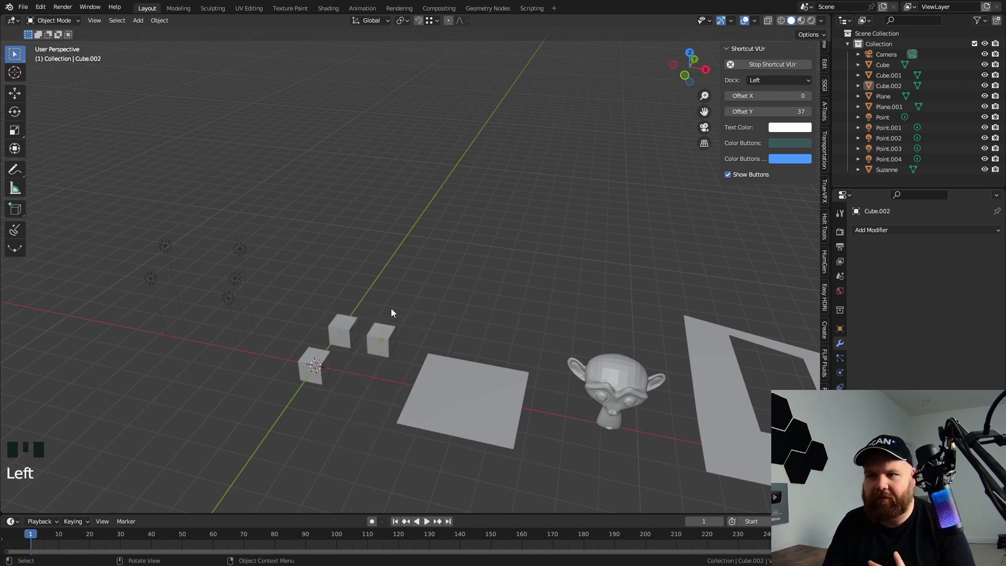
# Step: Select one of the point lights and use Select Grouped by Type to select all the lights
pyautogui.click(240, 249)
pyautogui.keyDown('shift'); pyautogui.moveTo(219, 284); pyautogui.dragTo(361, 285, button='middle'); pyautogui.keyUp('shift')
pyautogui.scroll(5, 346, 296)
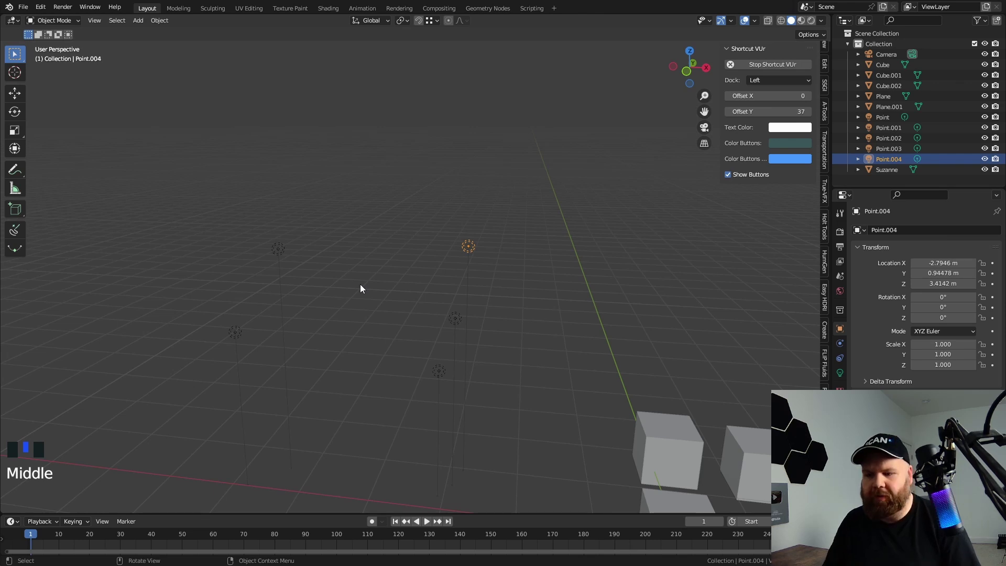
pyautogui.press('shift')
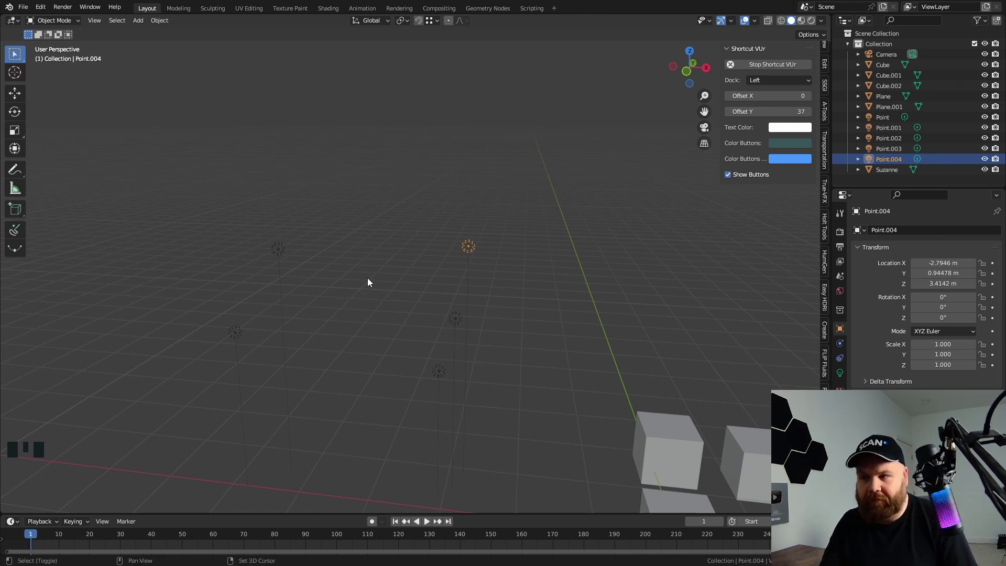
pyautogui.hotkey('shift', 'g')
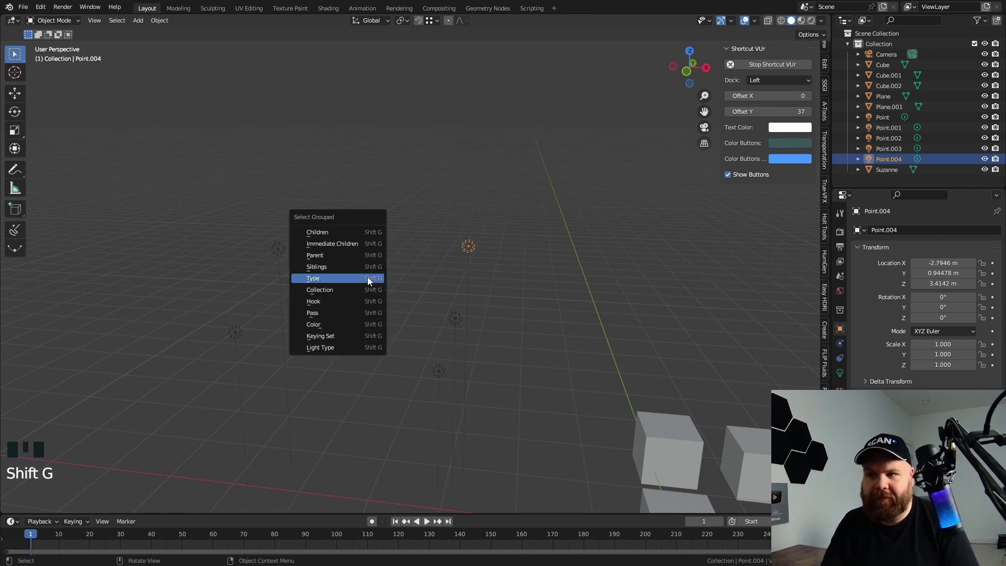
pyautogui.click(353, 278)
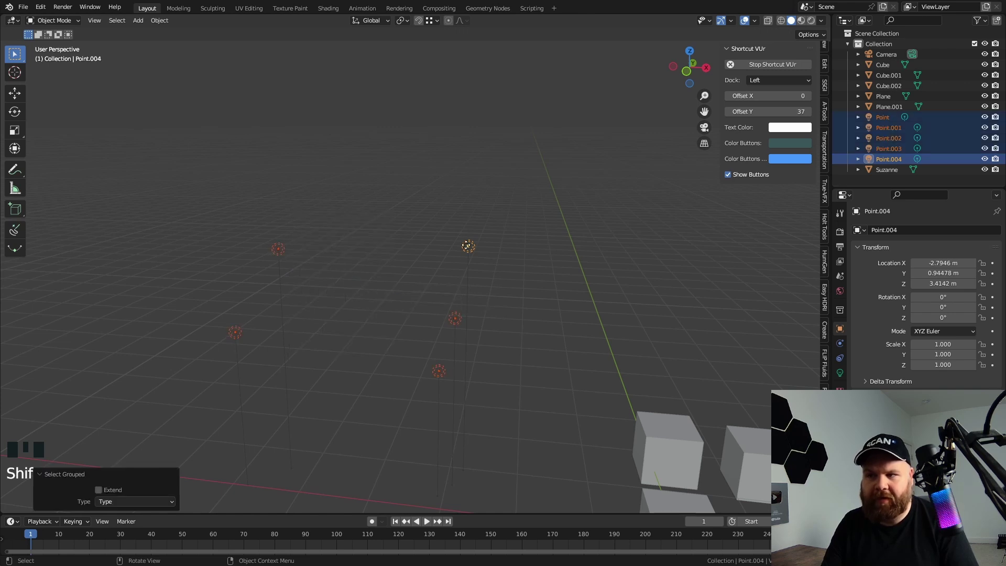
# Step: Select one of the cubes and use Select Grouped by Type to select all the mesh objects
pyautogui.scroll(-4, 331, 309)
pyautogui.click(550, 387)
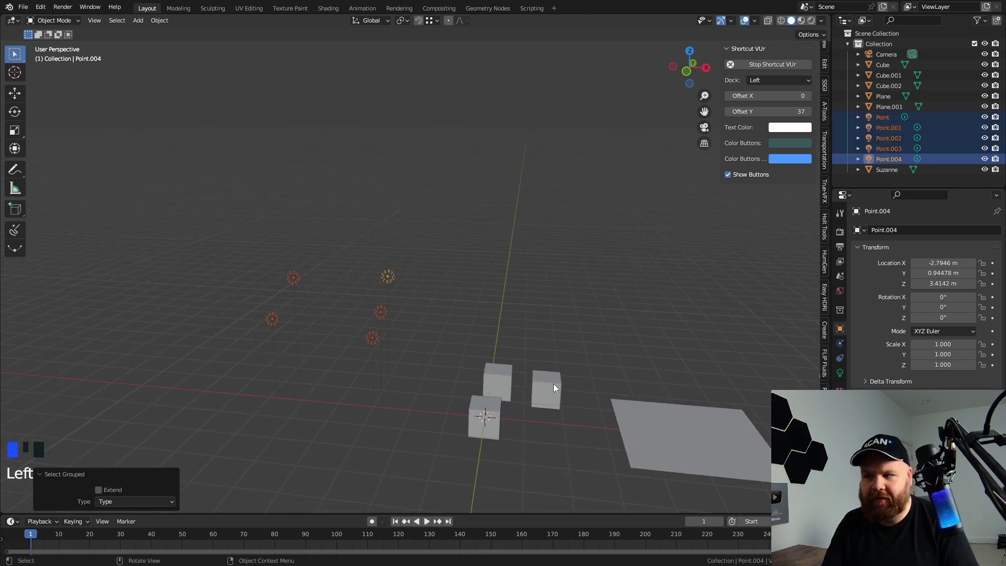
pyautogui.hotkey('shift', 'g')
pyautogui.click(558, 412)
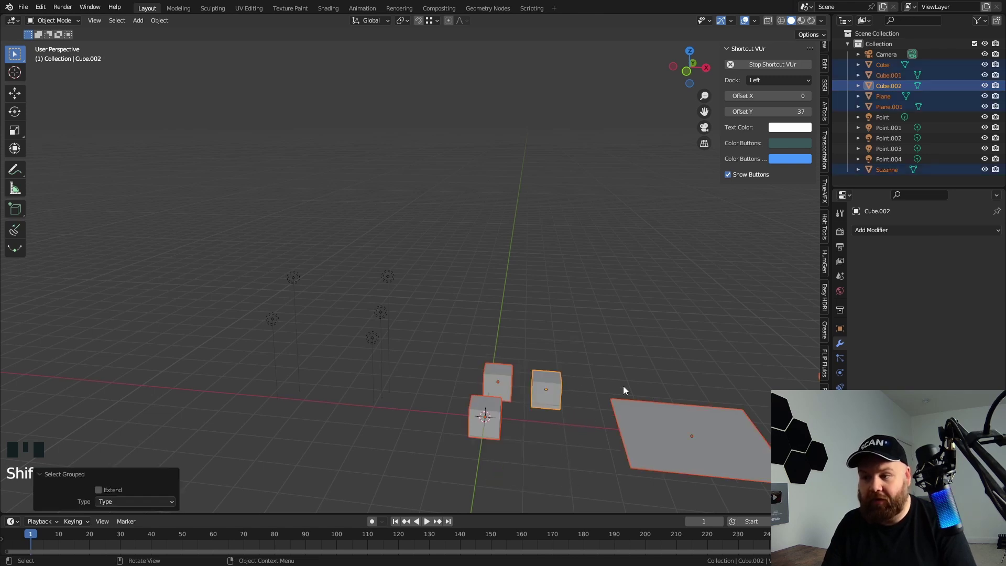
pyautogui.scroll(-3, 612, 418)
pyautogui.keyDown('shift'); pyautogui.moveTo(612, 417); pyautogui.dragTo(513, 401, button='middle'); pyautogui.keyUp('shift')
# Step: Deselect all objects and bring up the Select Grouped options
pyautogui.press('a')
pyautogui.press('a')
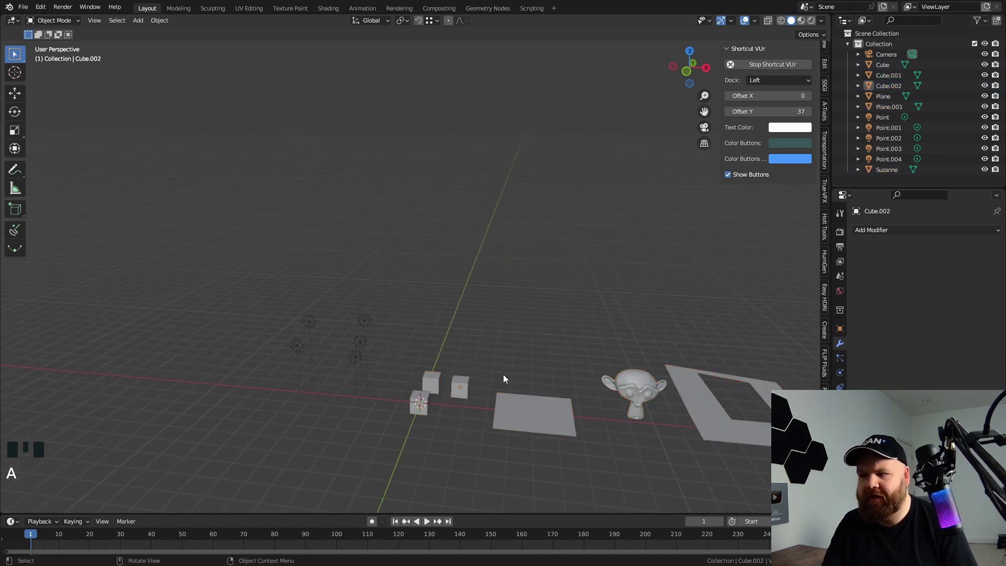
pyautogui.scroll(3, 503, 378)
pyautogui.click(504, 378)
pyautogui.scroll(-2, 433, 354)
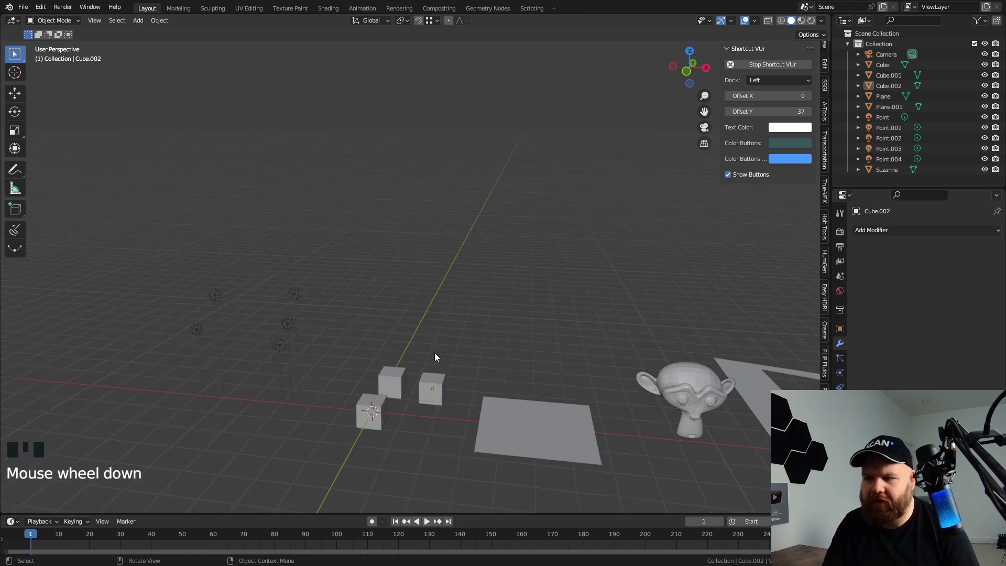
pyautogui.keyDown('shift'); pyautogui.moveTo(382, 366); pyautogui.dragTo(404, 405, button='middle'); pyautogui.keyUp('shift')
pyautogui.hotkey('shift', 'g')
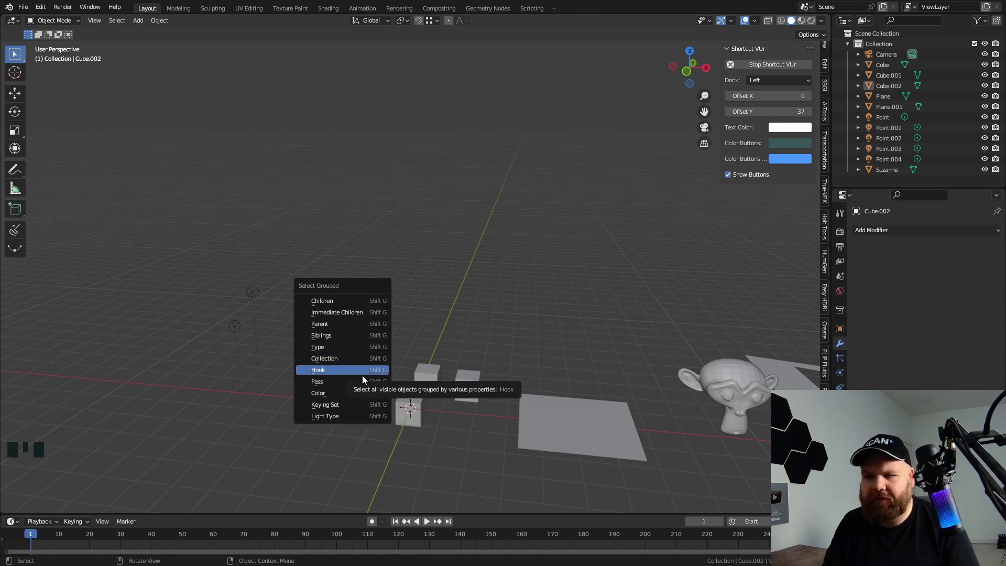
# Step: Select the square plane beside the cubes and enter Edit Mode with none of its mesh selected
pyautogui.click(597, 423)
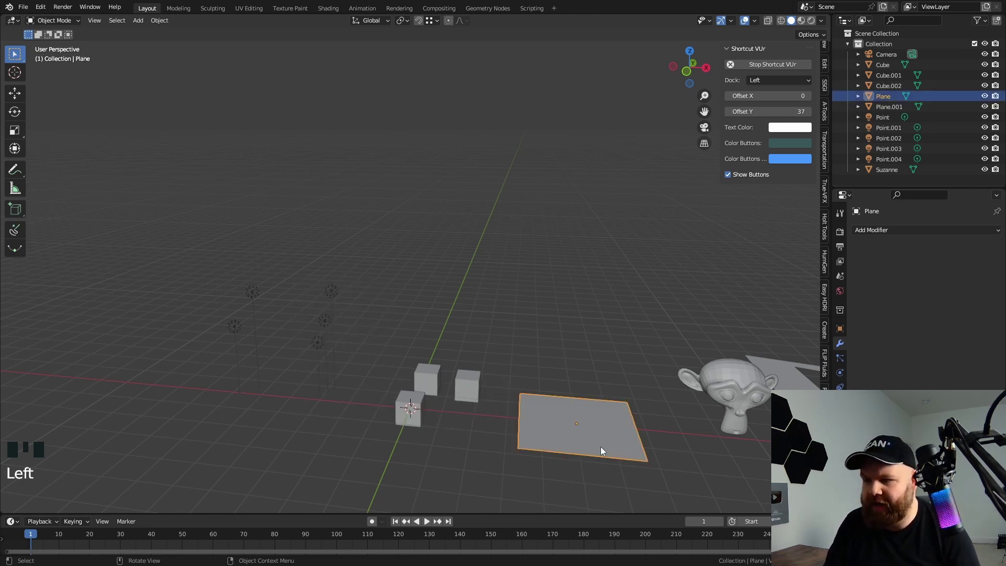
pyautogui.keyDown('shift'); pyautogui.moveTo(597, 423); pyautogui.dragTo(463, 401, button='middle'); pyautogui.keyUp('shift')
pyautogui.scroll(4, 472, 402)
pyautogui.press('Tab')
pyautogui.hotkey('alt', 'a')
pyautogui.scroll(2, 470, 429)
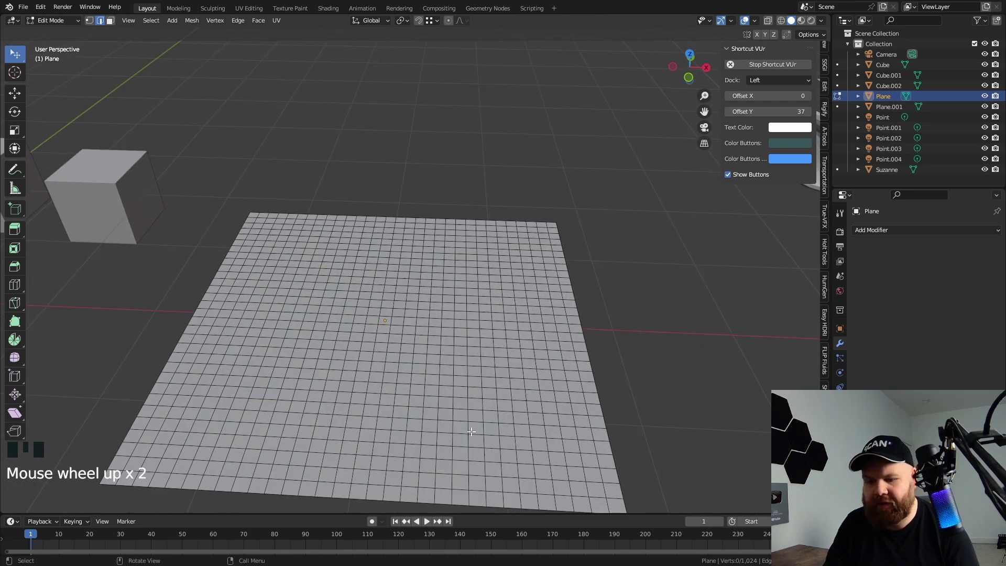
# Step: Give the plane a new material with a blue base color and display the viewport in Material Preview
pyautogui.click(840, 415)
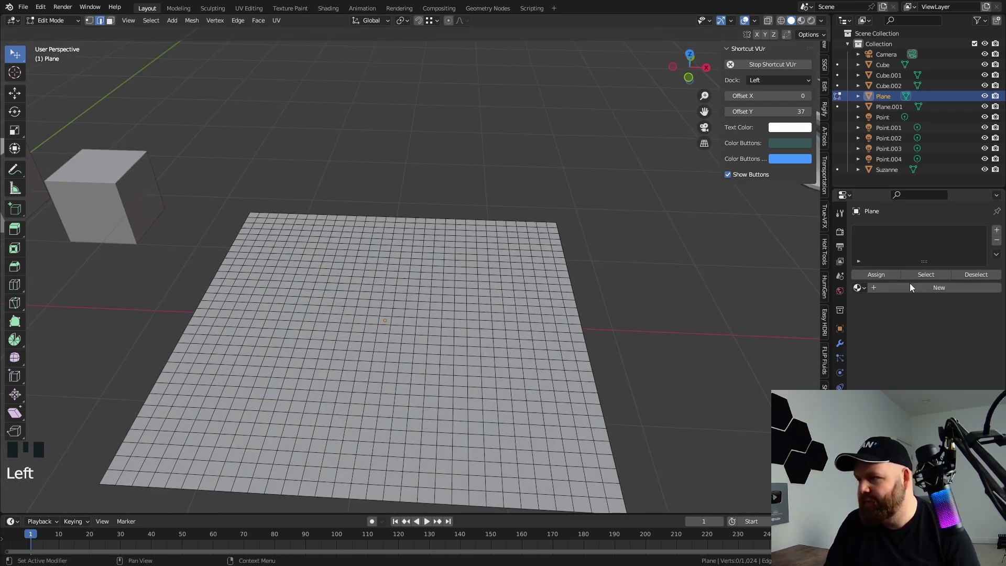
pyautogui.click(911, 288)
pyautogui.click(951, 379)
pyautogui.click(950, 283)
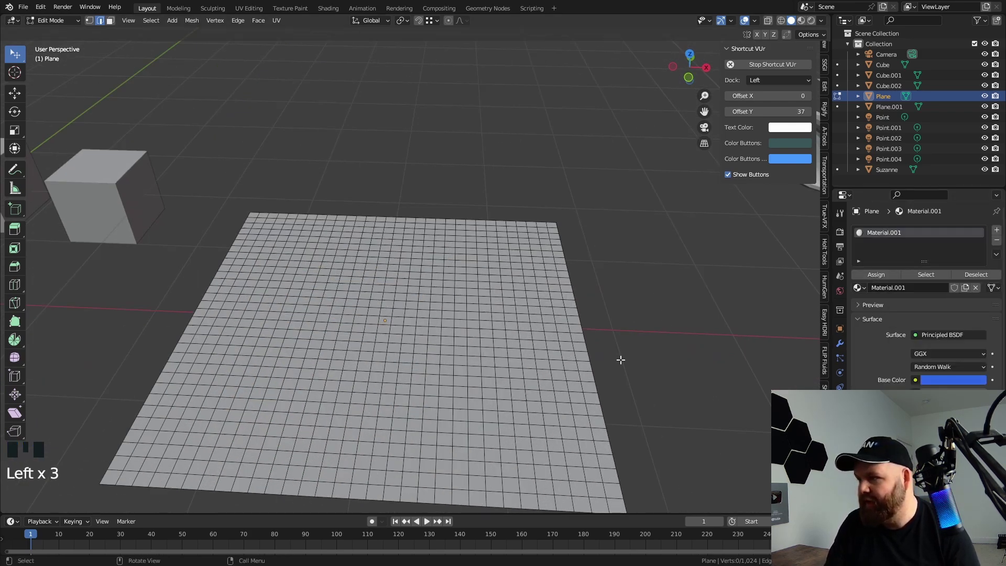
pyautogui.press('z')
pyautogui.click(593, 366)
pyautogui.press('z')
pyautogui.click(602, 438)
# Step: Switch to face selection and select four separate faces scattered across the plane
pyautogui.click(341, 336)
pyautogui.keyDown('shift'); pyautogui.click(329, 421); pyautogui.keyUp('shift')
pyautogui.press('3')
pyautogui.click(234, 380)
pyautogui.keyDown('shift'); pyautogui.click(530, 280); pyautogui.keyUp('shift')
pyautogui.keyDown('shift'); pyautogui.click(520, 417); pyautogui.keyUp('shift')
pyautogui.keyDown('shift'); pyautogui.click(366, 288); pyautogui.keyUp('shift')
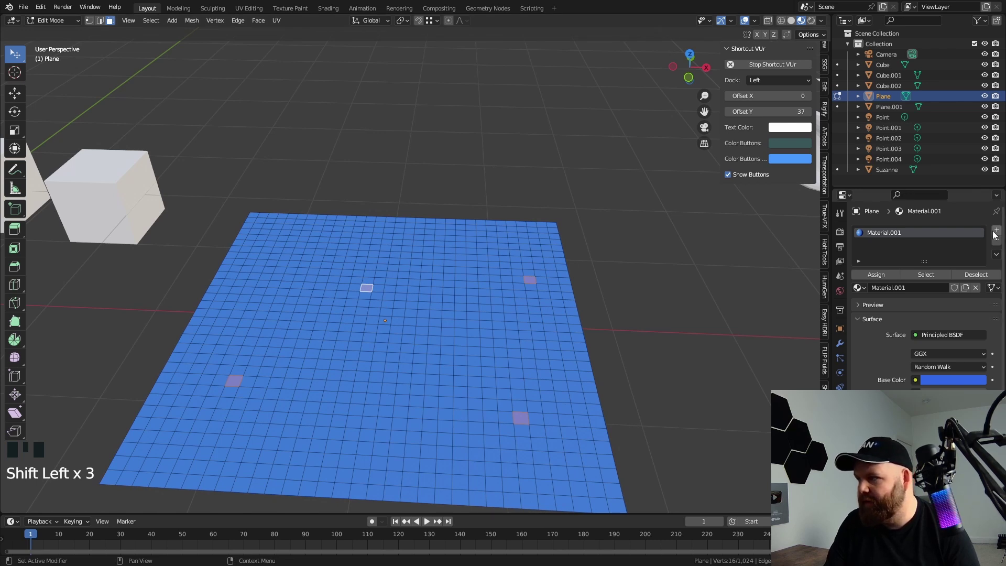
# Step: Add a second material with a red base color to the plane and assign it to the four selected faces
pyautogui.click(996, 229)
pyautogui.click(914, 305)
pyautogui.click(946, 398)
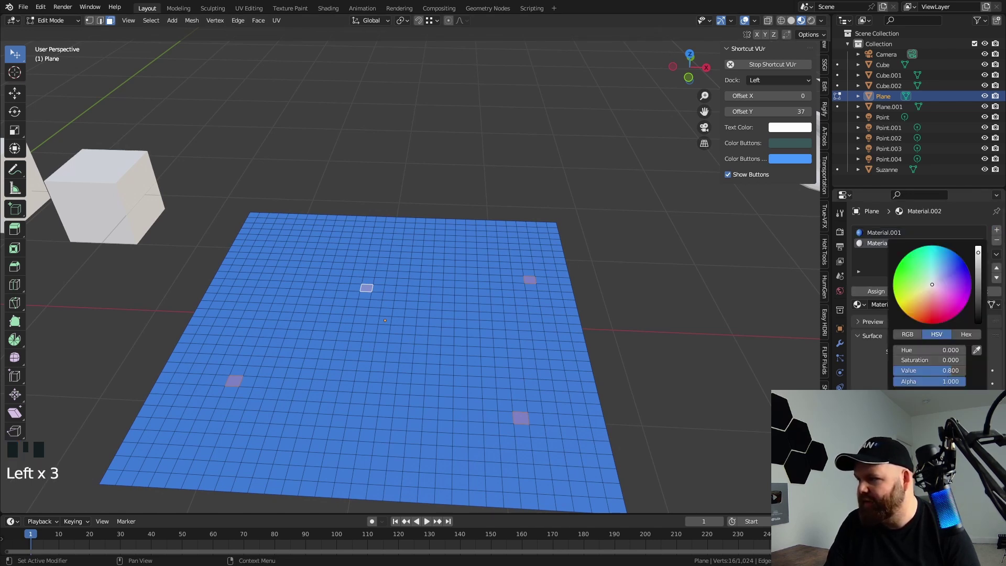
pyautogui.click(935, 309)
pyautogui.click(875, 291)
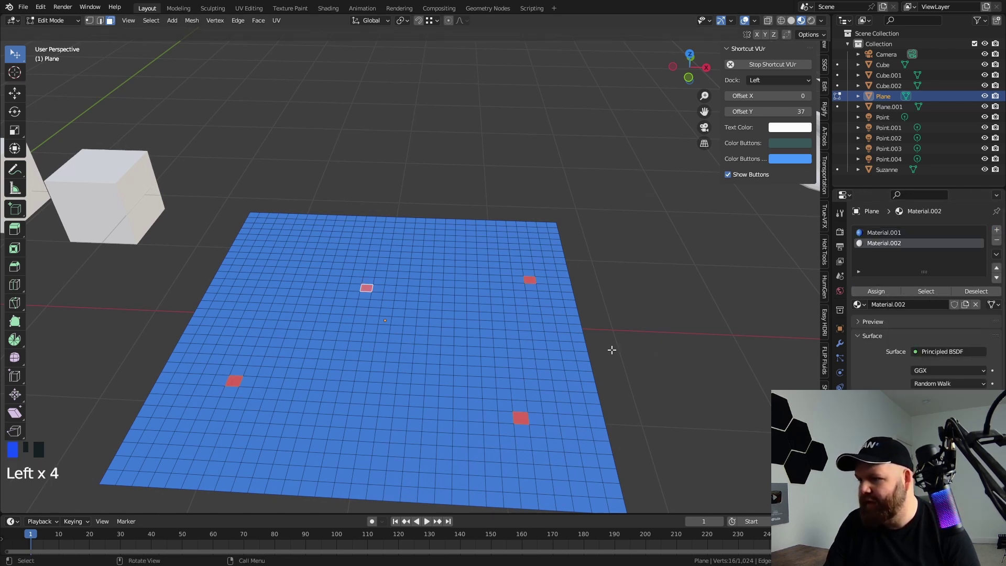
# Step: Select one red face and use Select Similar by Material to select all the red faces
pyautogui.keyDown('shift'); pyautogui.moveTo(489, 413); pyautogui.dragTo(482, 406, button='middle'); pyautogui.keyUp('shift')
pyautogui.click(517, 414)
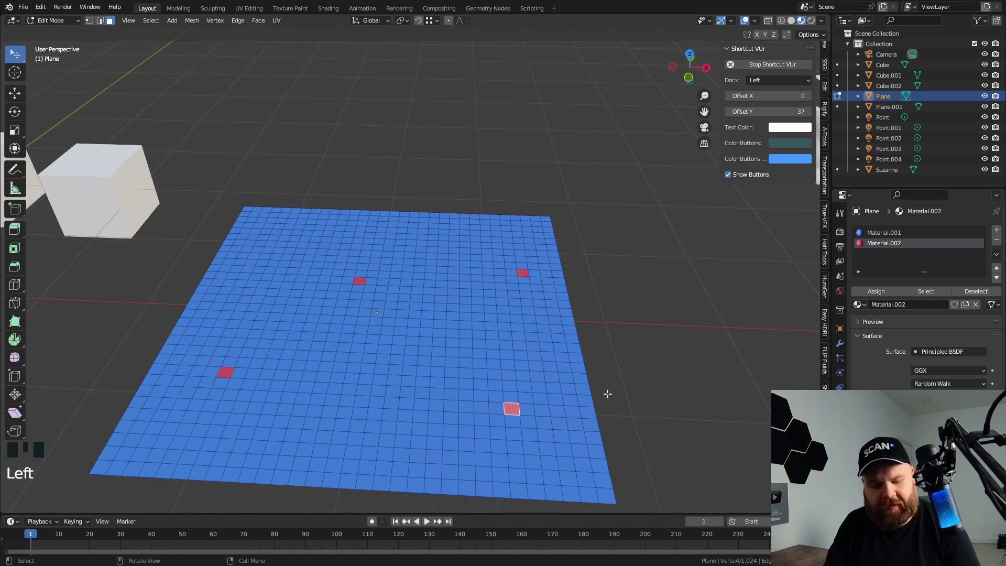
pyautogui.hotkey('shift', 'g')
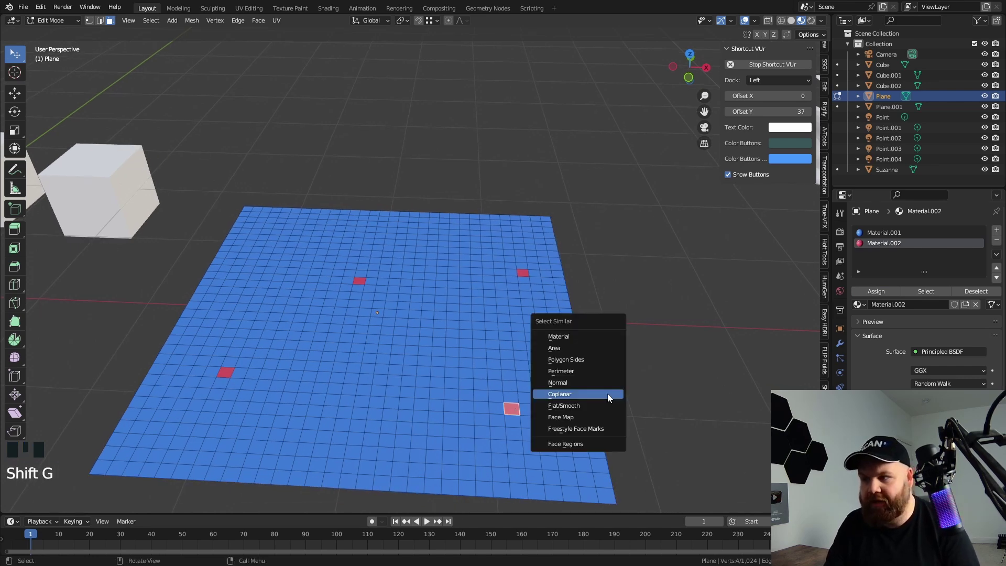
pyautogui.click(575, 335)
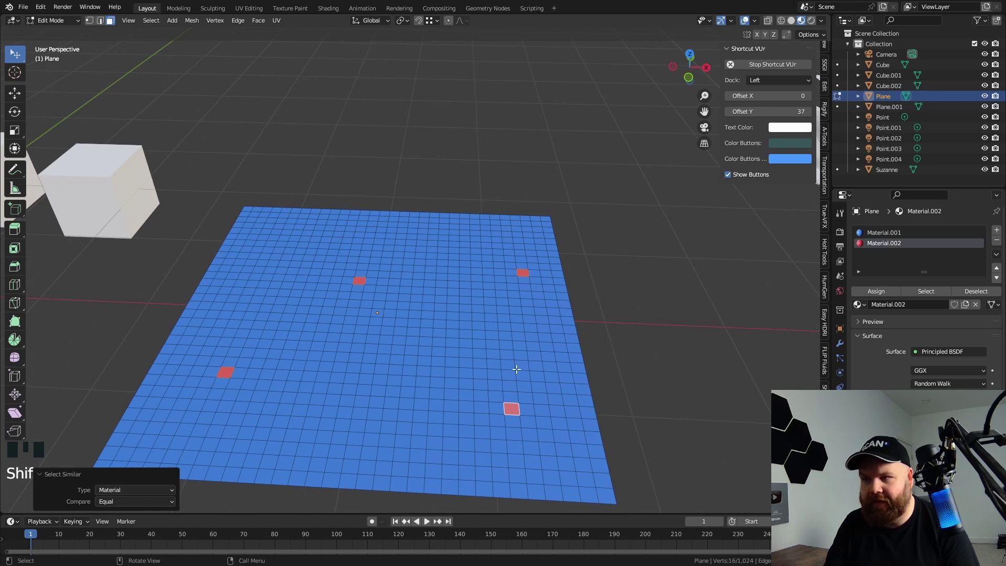
# Step: Try extruding the selected red faces and undo the extrusion
pyautogui.press('e')
pyautogui.hotkey('ctrl', 'z')
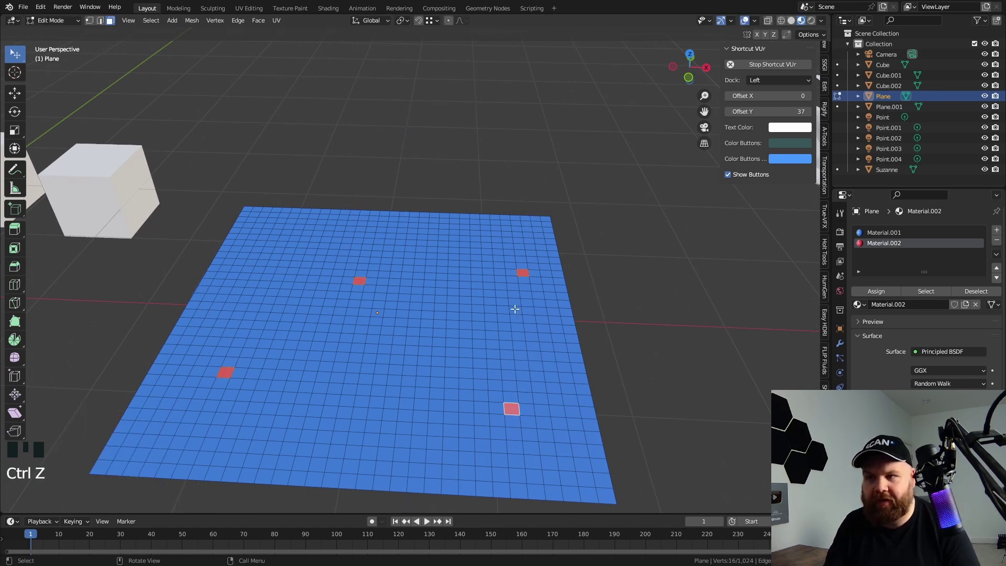
pyautogui.scroll(-3, 515, 309)
pyautogui.scroll(2, 458, 356)
pyautogui.scroll(-3, 386, 354)
# Step: Return to Object Mode, select the subdivided cube nearest the plane and enter its Edit Mode
pyautogui.press('Tab')
pyautogui.keyDown('shift'); pyautogui.moveTo(386, 354); pyautogui.dragTo(408, 343, button='middle'); pyautogui.keyUp('shift')
pyautogui.press('a')
pyautogui.scroll(-4, 498, 344)
pyautogui.keyDown('shift'); pyautogui.moveTo(510, 344); pyautogui.dragTo(520, 347, button='middle'); pyautogui.keyUp('shift')
pyautogui.scroll(5, 375, 297)
pyautogui.click(441, 287)
pyautogui.scroll(4, 441, 287)
pyautogui.press('Tab')
pyautogui.moveTo(441, 283); pyautogui.dragTo(438, 321, button='middle')
# Step: Try extruding a few selected faces of the cube and undo the extrusion
pyautogui.click(425, 323)
pyautogui.keyDown('shift'); pyautogui.click(396, 321); pyautogui.keyUp('shift')
pyautogui.keyDown('shift'); pyautogui.click(381, 339); pyautogui.keyUp('shift')
pyautogui.moveTo(382, 339); pyautogui.dragTo(444, 340, button='middle')
pyautogui.press('e')
pyautogui.click(438, 374)
pyautogui.hotkey('ctrl', 'z')
# Step: Select the ring of lower side faces around the cube, extrude it outward along the normals and deselect everything
pyautogui.keyDown('alt'); pyautogui.keyDown('shift'); pyautogui.click(454, 361); pyautogui.keyUp('shift'); pyautogui.keyUp('alt')
pyautogui.hotkey('alt', 'e')
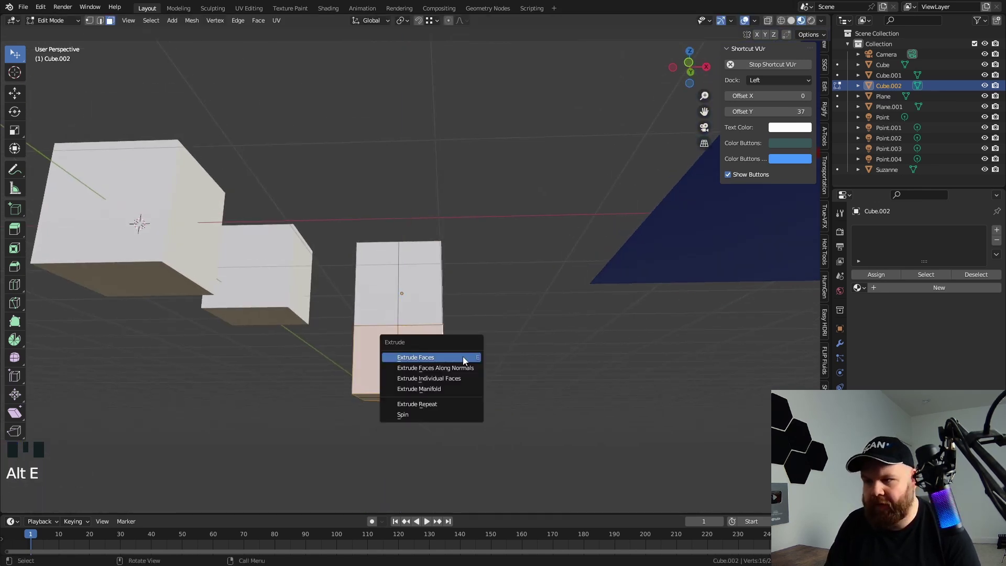
pyautogui.click(463, 356)
pyautogui.click(471, 379)
pyautogui.press('a')
pyautogui.press('a')
# Step: Select one top face of the flared base and use Select Similar by Normal to select all upward-facing faces
pyautogui.moveTo(471, 380); pyautogui.dragTo(444, 348, button='middle')
pyautogui.scroll(1, 450, 351)
pyautogui.click(461, 361)
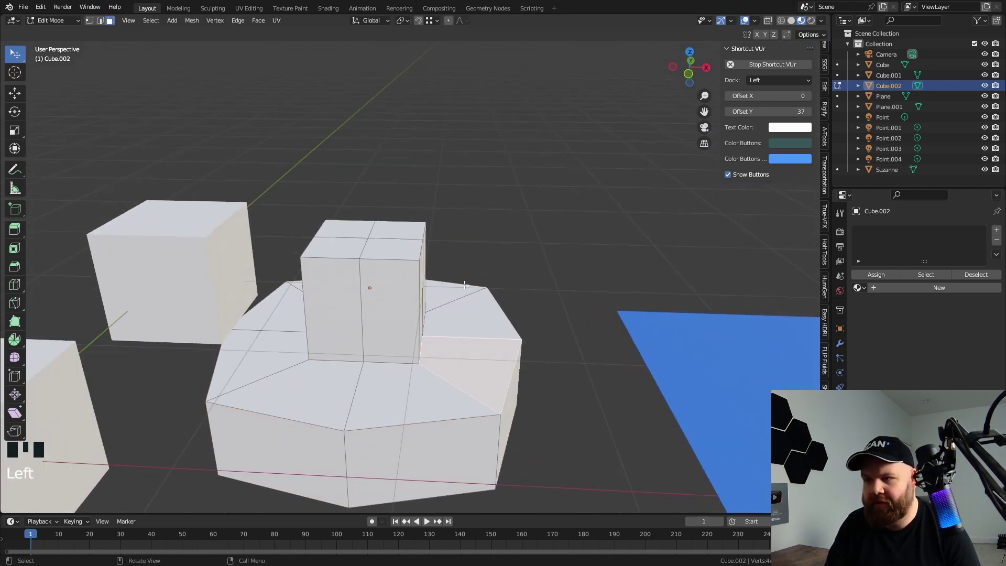
pyautogui.scroll(2, 268, 336)
pyautogui.keyDown('shift'); pyautogui.moveTo(525, 405); pyautogui.dragTo(476, 373, button='middle'); pyautogui.keyUp('shift')
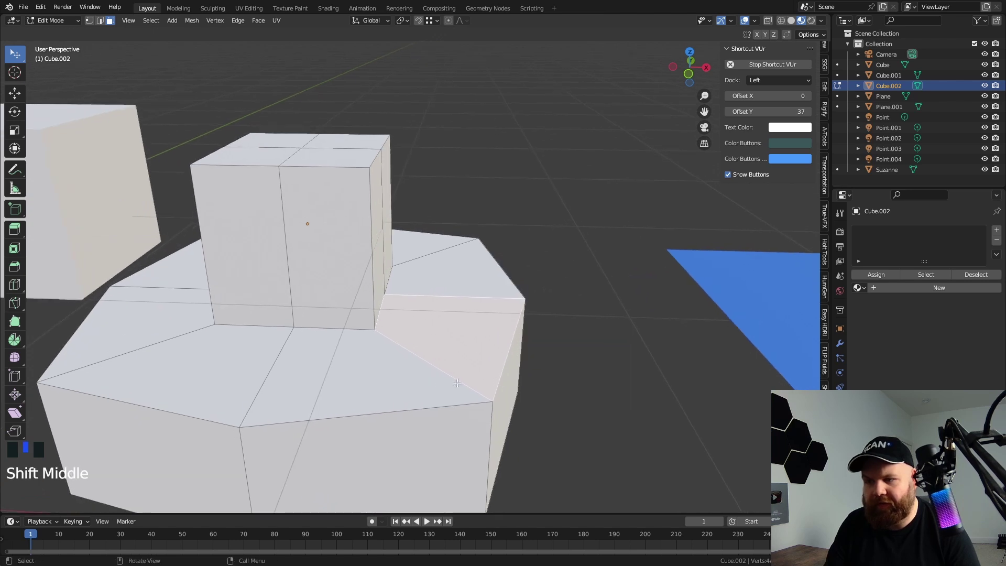
pyautogui.hotkey('shift', 'g')
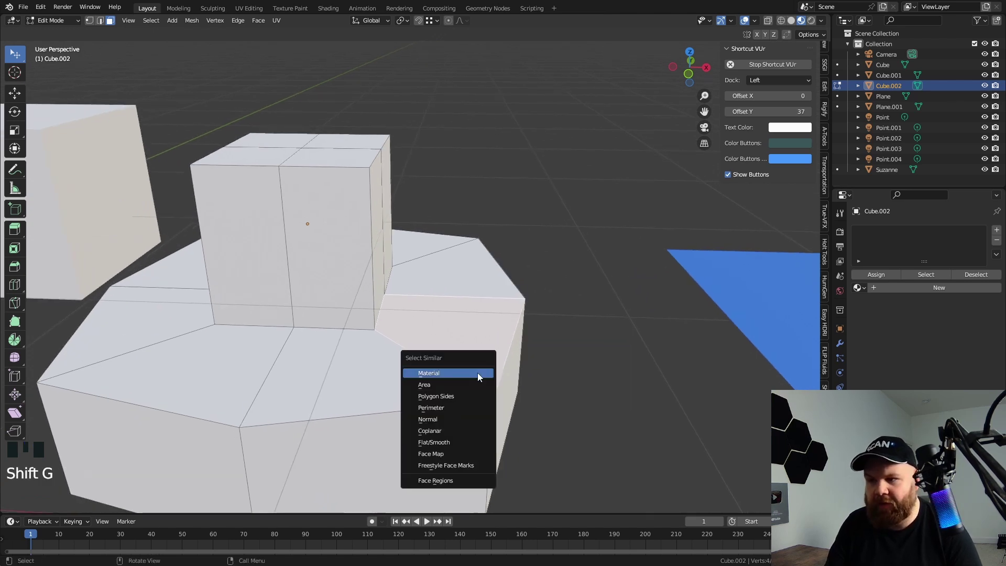
pyautogui.click(459, 417)
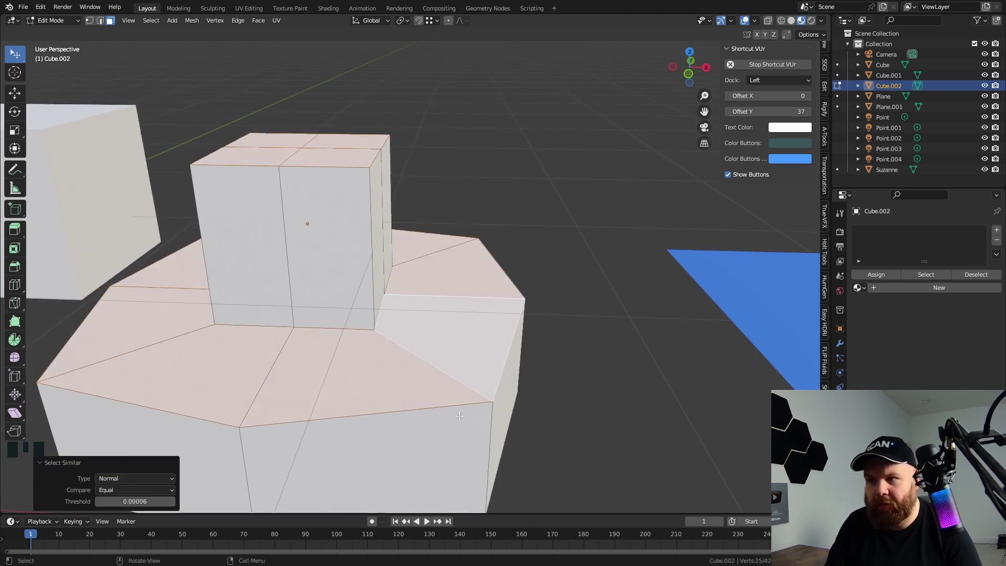
pyautogui.scroll(-1, 448, 346)
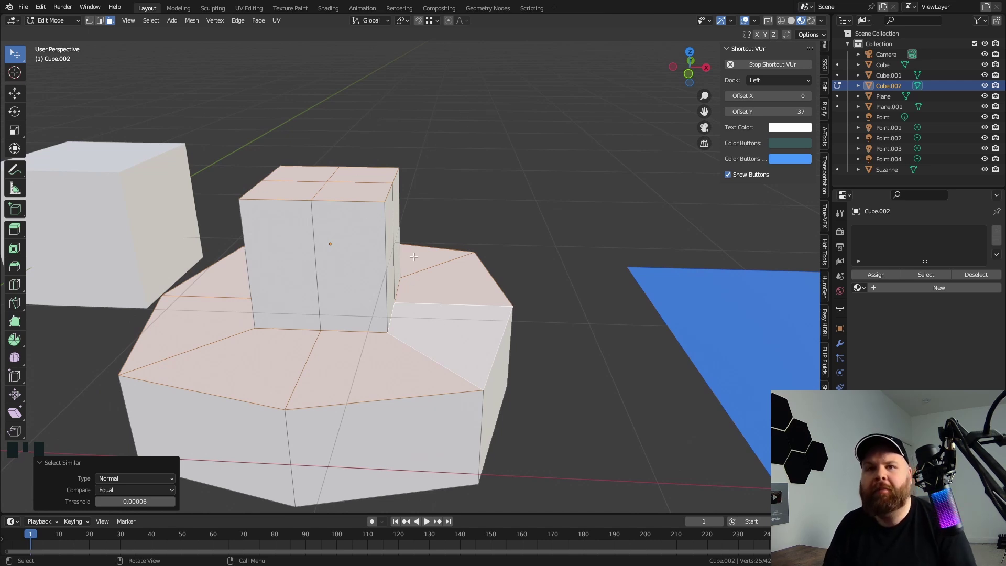
pyautogui.moveTo(362, 178); pyautogui.dragTo(419, 180, button='middle')
pyautogui.scroll(3, 398, 195)
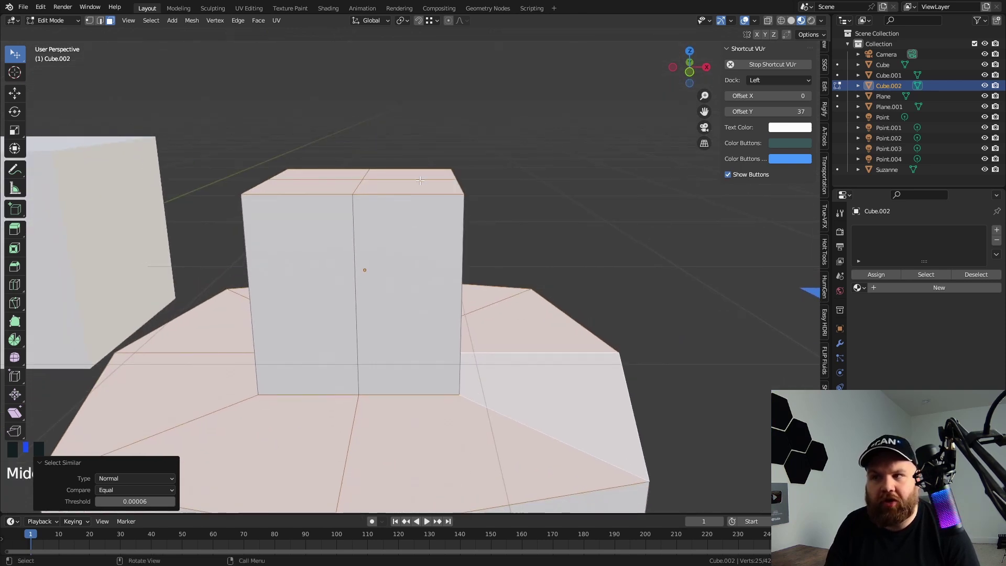
pyautogui.moveTo(536, 274); pyautogui.dragTo(465, 243, button='middle')
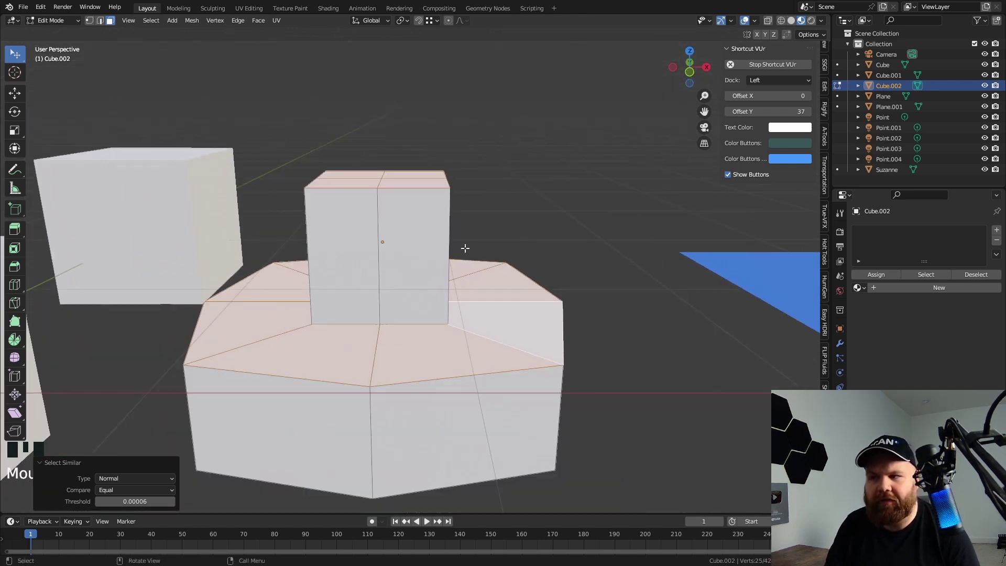
# Step: Clear the selection, pick the same top face of the base and use Select Similar with Coplanar
pyautogui.hotkey('alt', 'a')
pyautogui.keyDown('alt'); pyautogui.keyDown('shift'); pyautogui.click(490, 338); pyautogui.keyUp('shift'); pyautogui.keyUp('alt')
pyautogui.hotkey('alt', 'a')
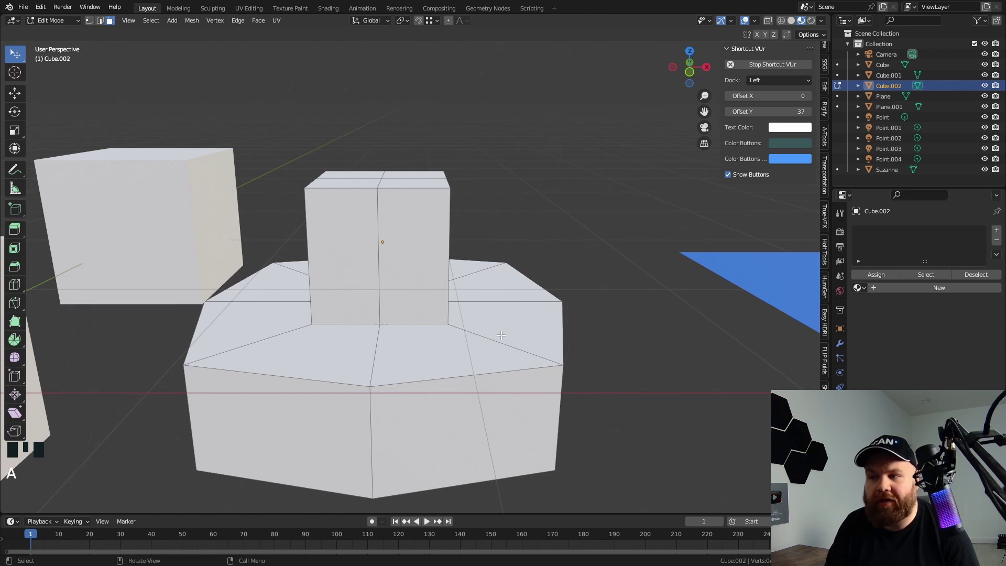
pyautogui.click(504, 340)
pyautogui.hotkey('shift', 'g')
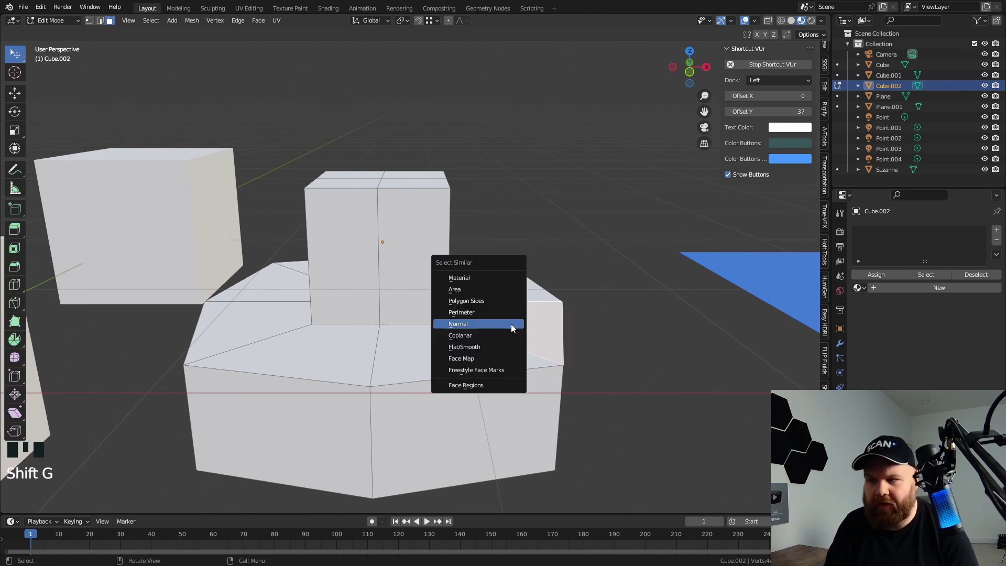
pyautogui.scroll(-2, 493, 337)
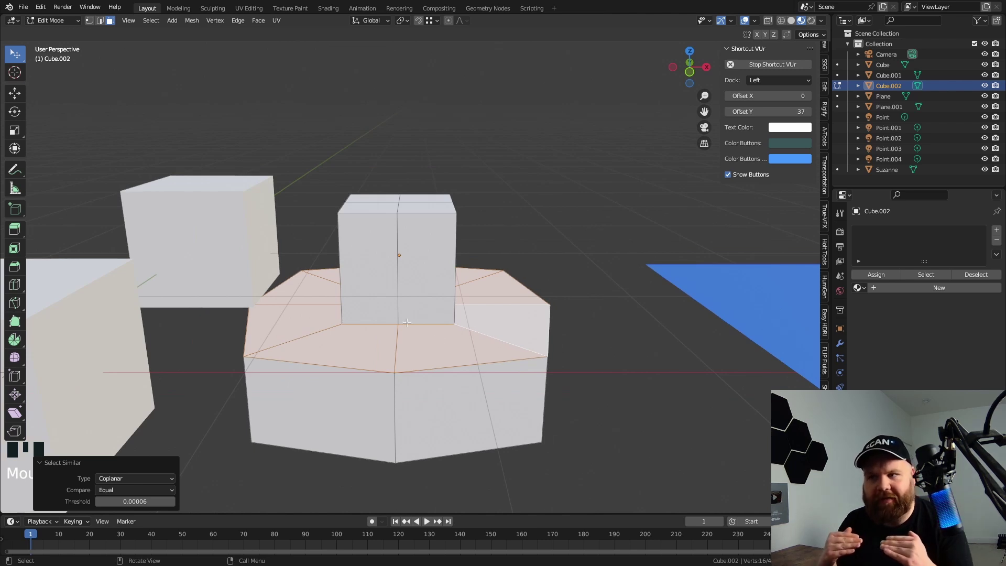
pyautogui.keyDown('shift'); pyautogui.moveTo(464, 389); pyautogui.dragTo(370, 348, button='middle'); pyautogui.keyUp('shift')
# Step: Select one face on top of the central block and use Select Similar by Area
pyautogui.scroll(-2, 392, 358)
pyautogui.click(392, 358)
pyautogui.scroll(2, 418, 377)
pyautogui.click(364, 231)
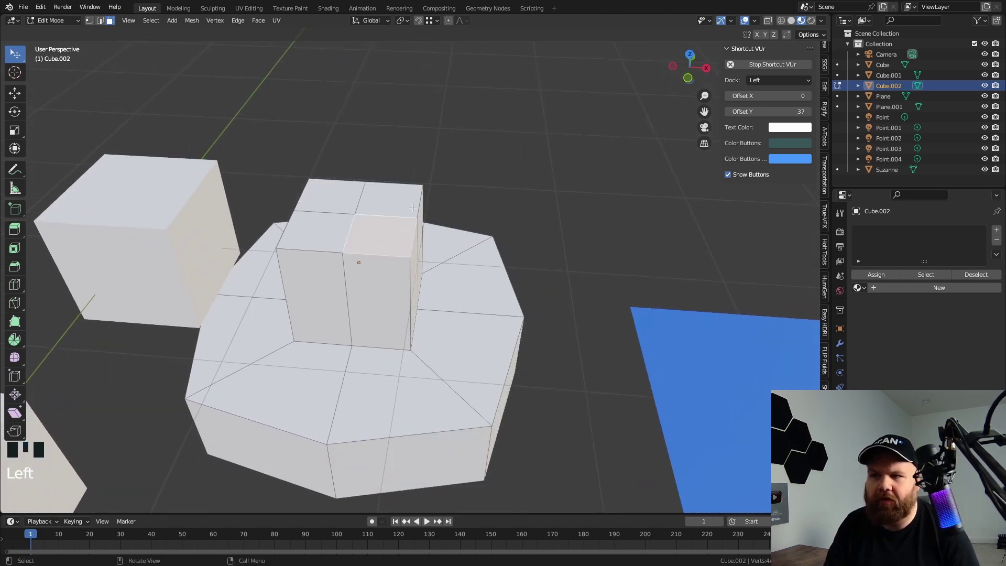
pyautogui.scroll(3, 426, 209)
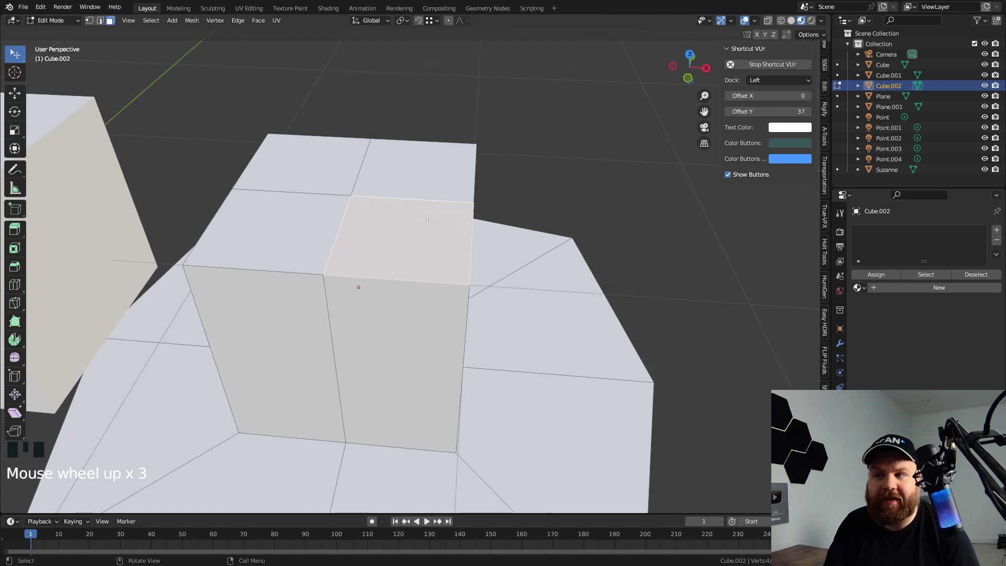
pyautogui.hotkey('shift', 'g')
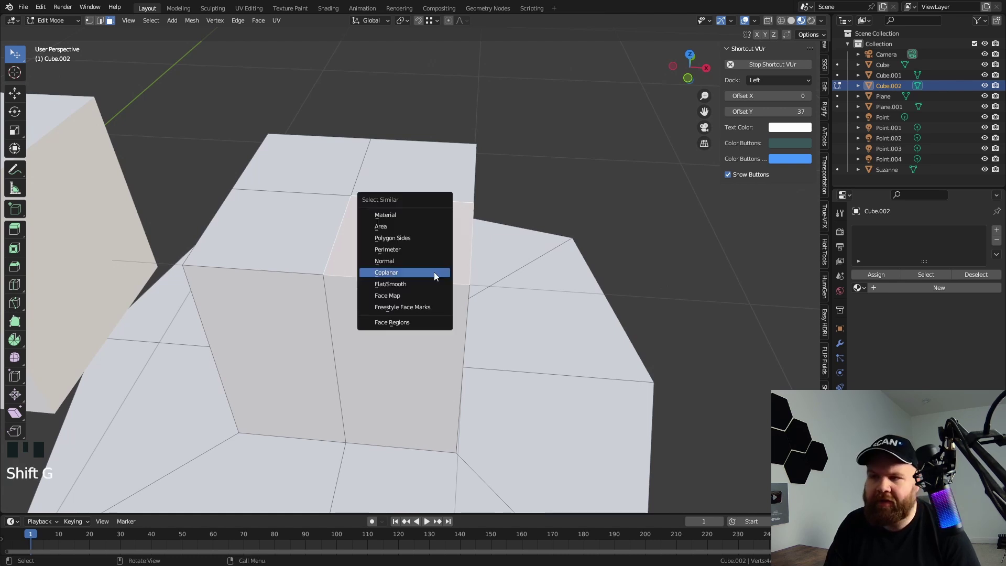
pyautogui.click(410, 227)
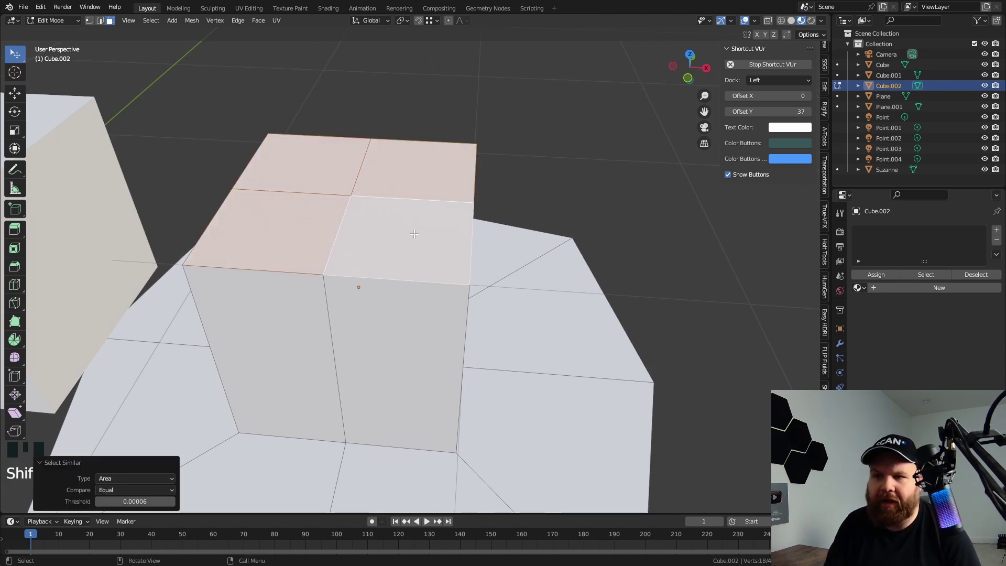
# Step: Examine which faces on the top and underside of the model are selected by matching area
pyautogui.scroll(-4, 344, 177)
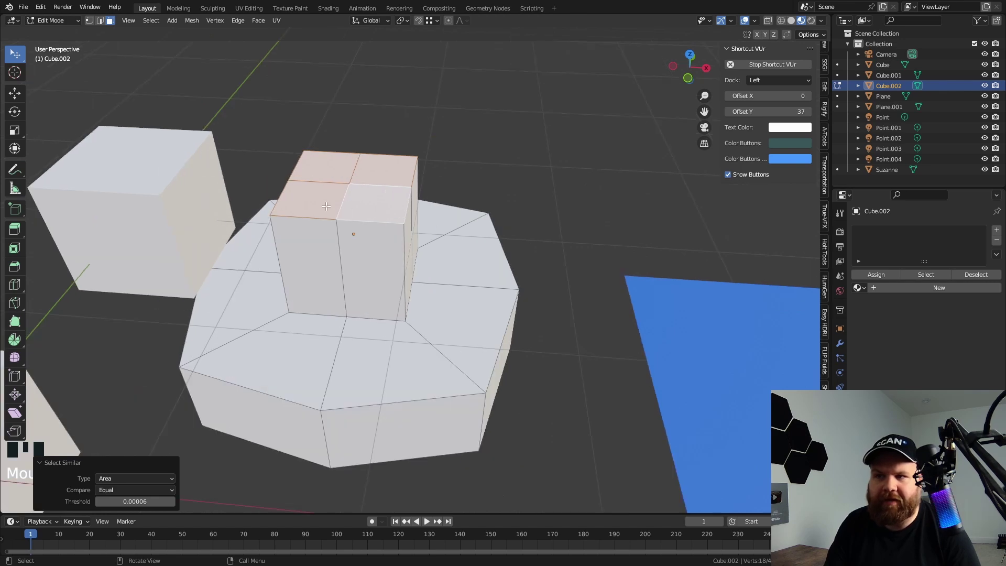
pyautogui.moveTo(328, 226); pyautogui.dragTo(393, 180, button='middle')
pyautogui.scroll(3, 363, 276)
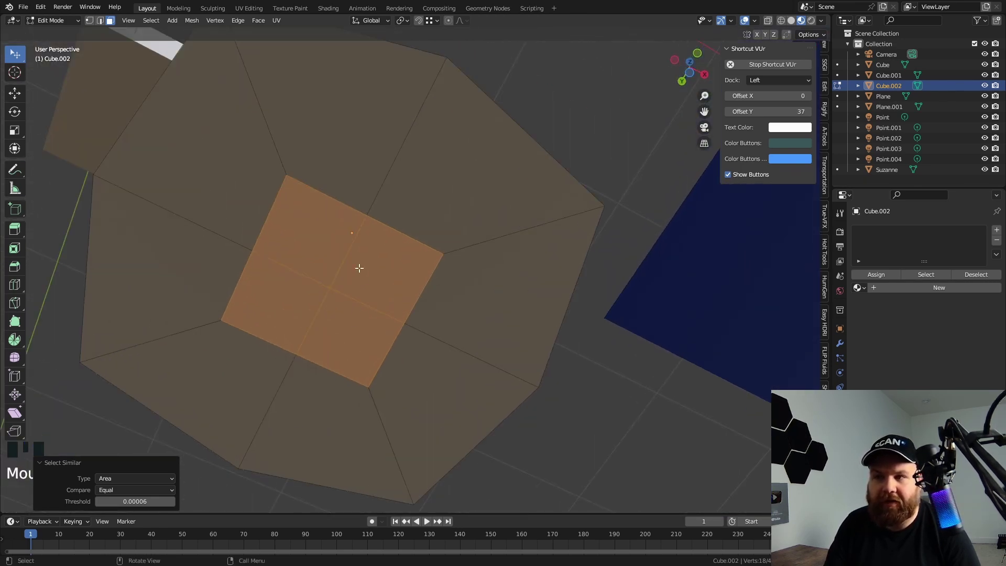
pyautogui.scroll(3, 341, 282)
pyautogui.scroll(-3, 344, 283)
pyautogui.moveTo(341, 321); pyautogui.dragTo(350, 247, button='middle')
pyautogui.scroll(4, 357, 214)
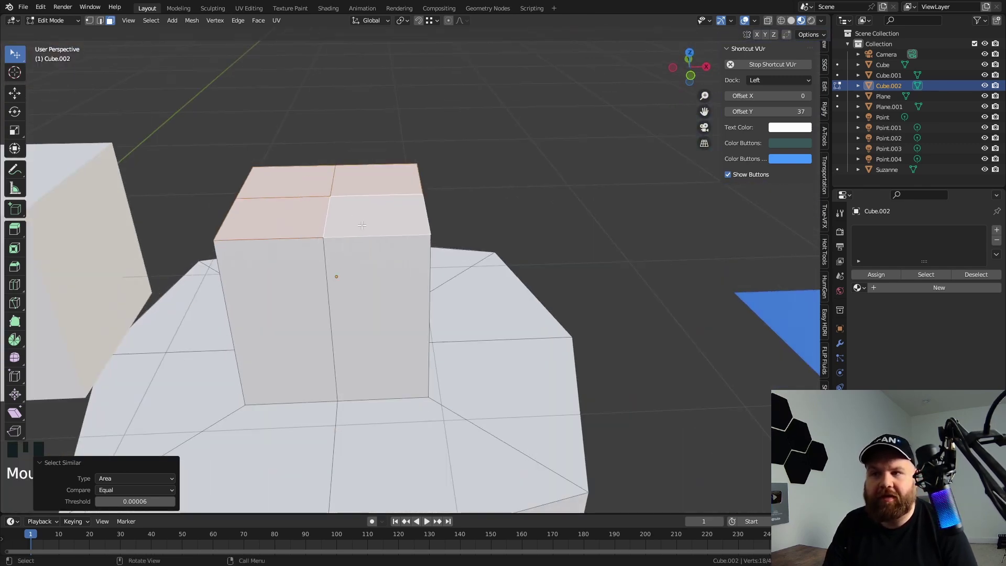
pyautogui.scroll(-4, 371, 217)
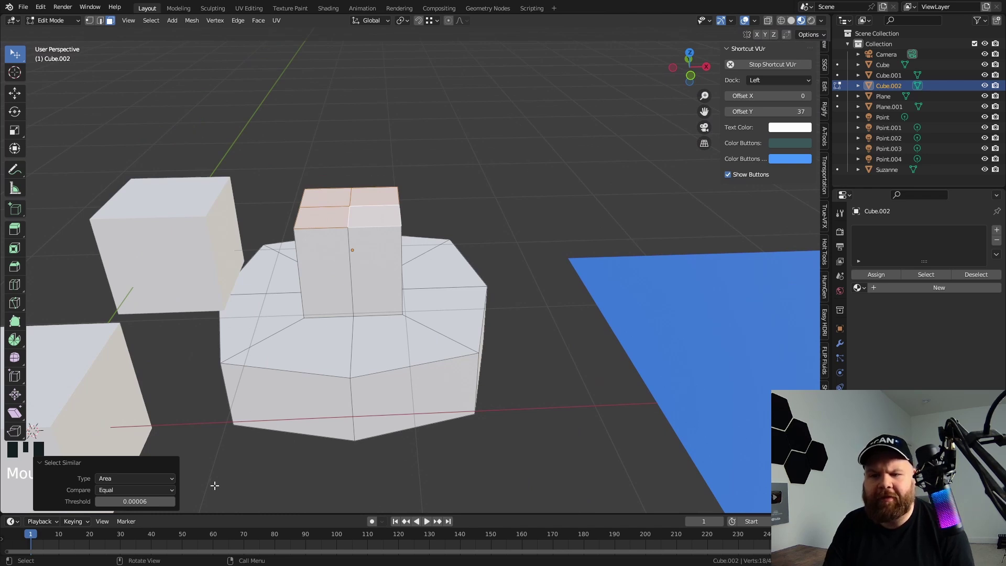
# Step: Increase the threshold of the area-based Select Similar to include faces whose areas differ more
pyautogui.moveTo(128, 499); pyautogui.dragTo(128, 498)
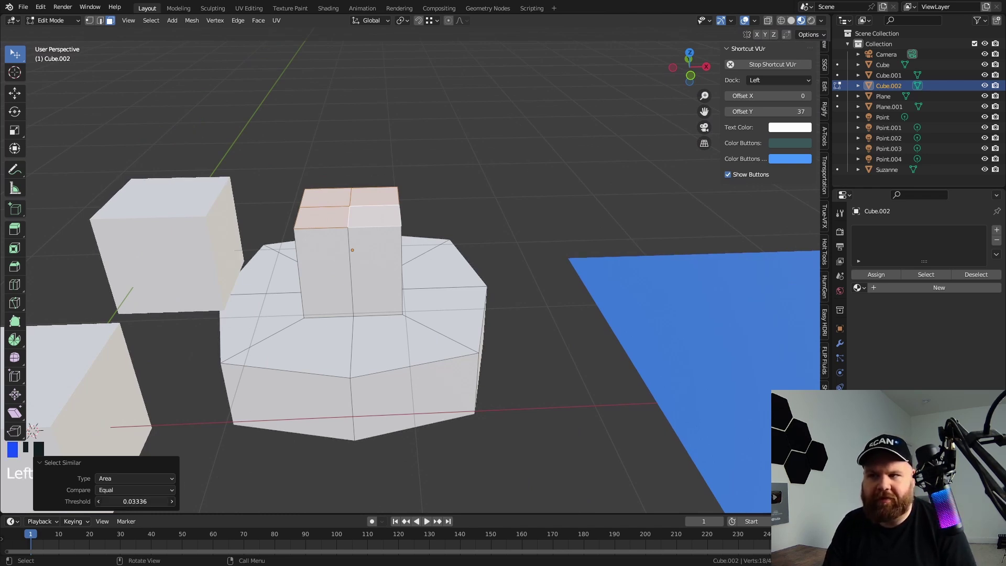
pyautogui.moveTo(128, 499)
pyautogui.mouseDown()
pyautogui.moveTo(159, 498)
pyautogui.moveTo(151, 499)
pyautogui.mouseUp()
pyautogui.scroll(-4, 369, 325)
# Step: Select all faces of the subdivided plane and apply Checker Deselect
pyautogui.keyDown('shift'); pyautogui.moveTo(502, 336); pyautogui.dragTo(346, 351, button='middle'); pyautogui.keyUp('shift')
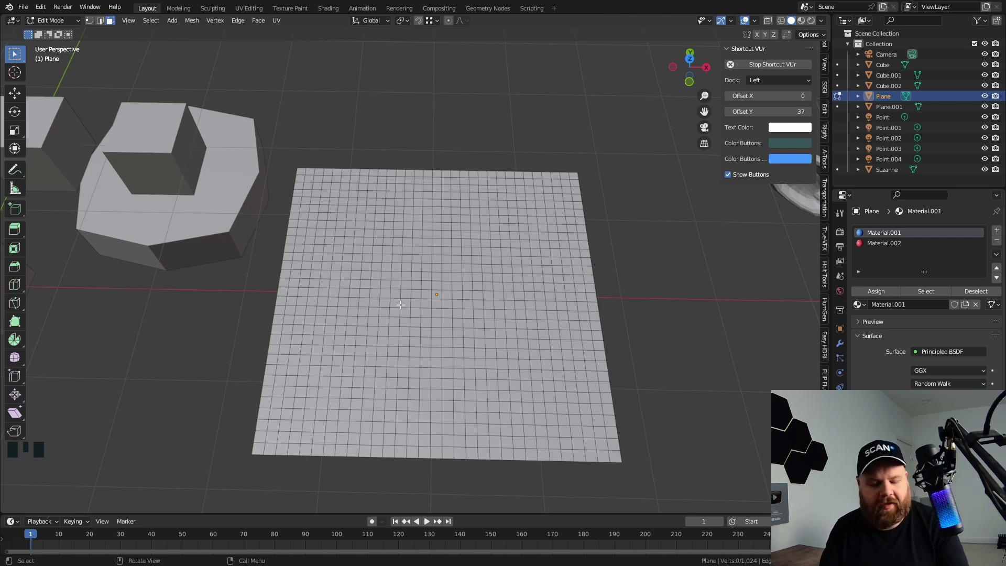
pyautogui.press('a')
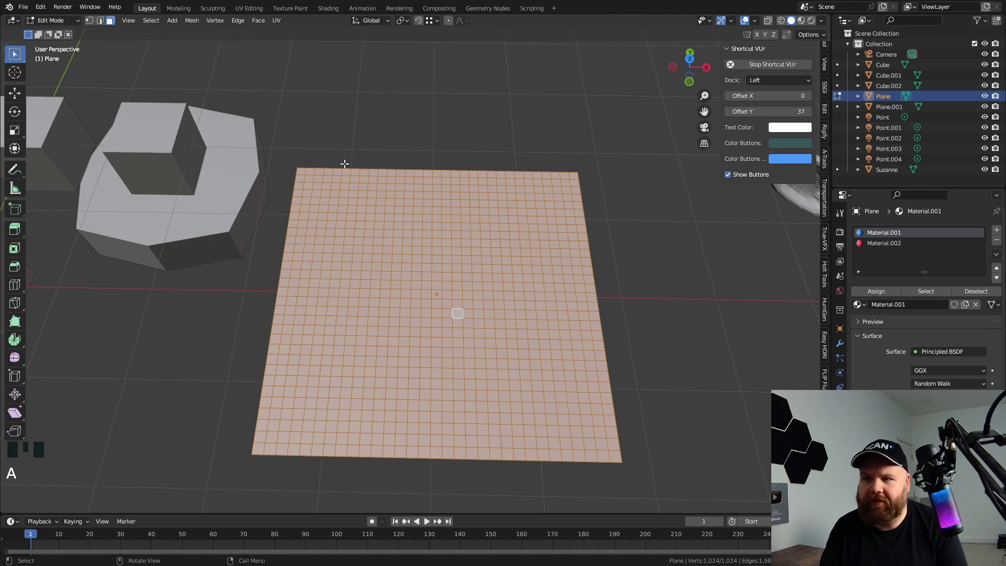
pyautogui.click(156, 20)
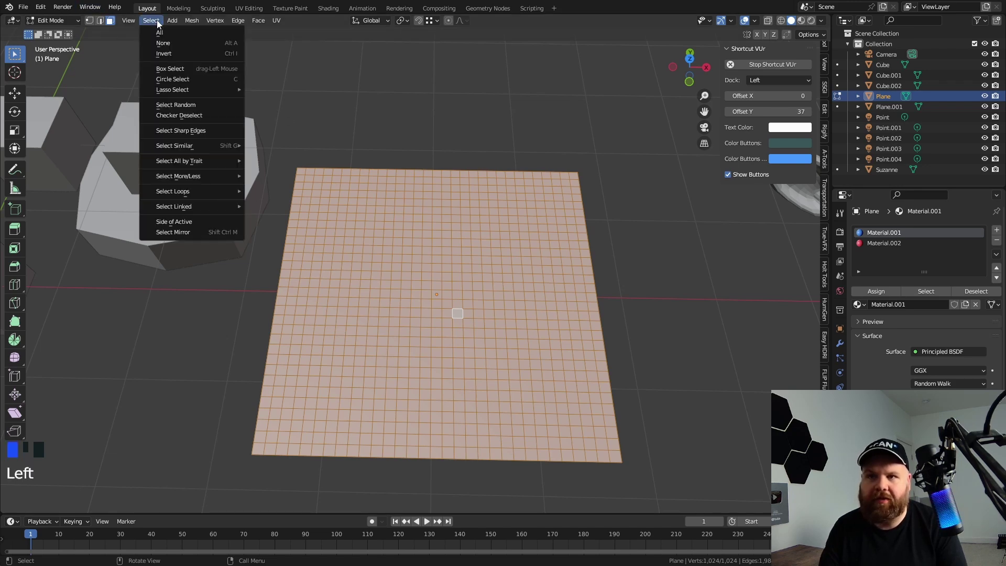
pyautogui.click(209, 115)
pyautogui.scroll(5, 325, 194)
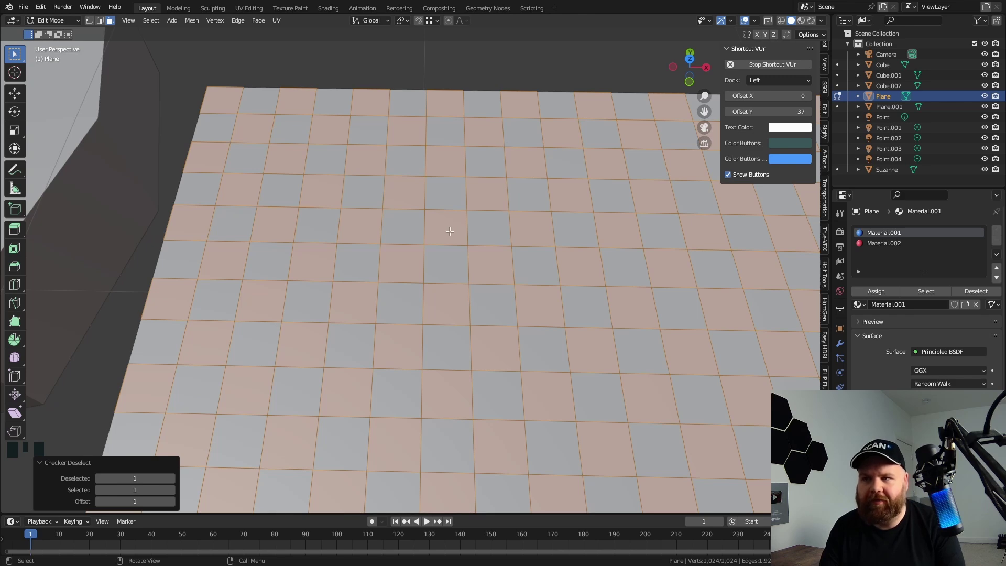
pyautogui.scroll(-4, 563, 143)
pyautogui.moveTo(355, 365)
pyautogui.keyDown('shift'); pyautogui.mouseDown(button='middle')
pyautogui.moveTo(433, 297)
pyautogui.moveTo(363, 358)
pyautogui.mouseUp(button='middle'); pyautogui.keyUp('shift')
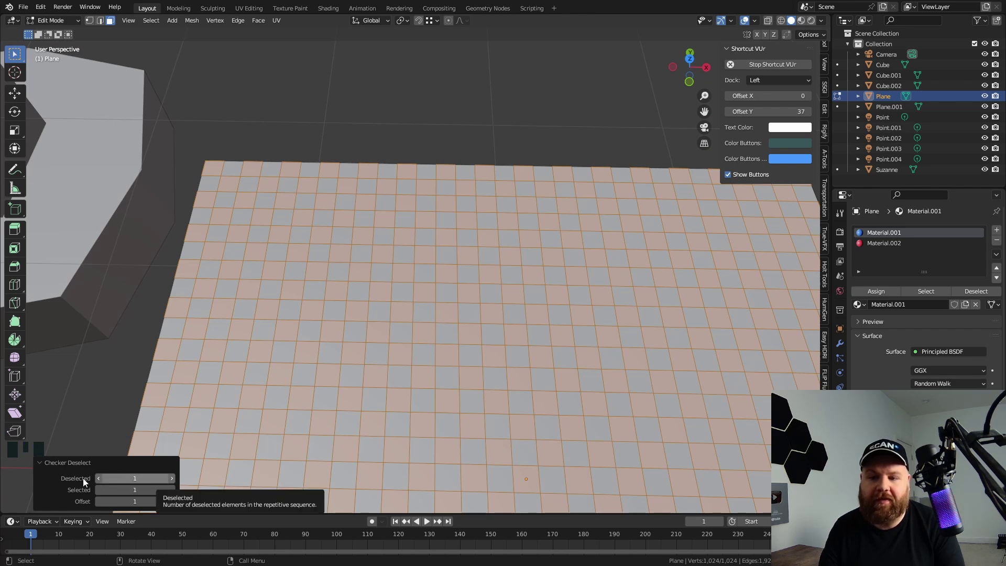
# Step: Set the Checker Deselect pattern on the plane to 3 deselected and 2 selected faces
pyautogui.click(148, 476)
pyautogui.write('3')
pyautogui.press('Return')
pyautogui.scroll(3, 248, 165)
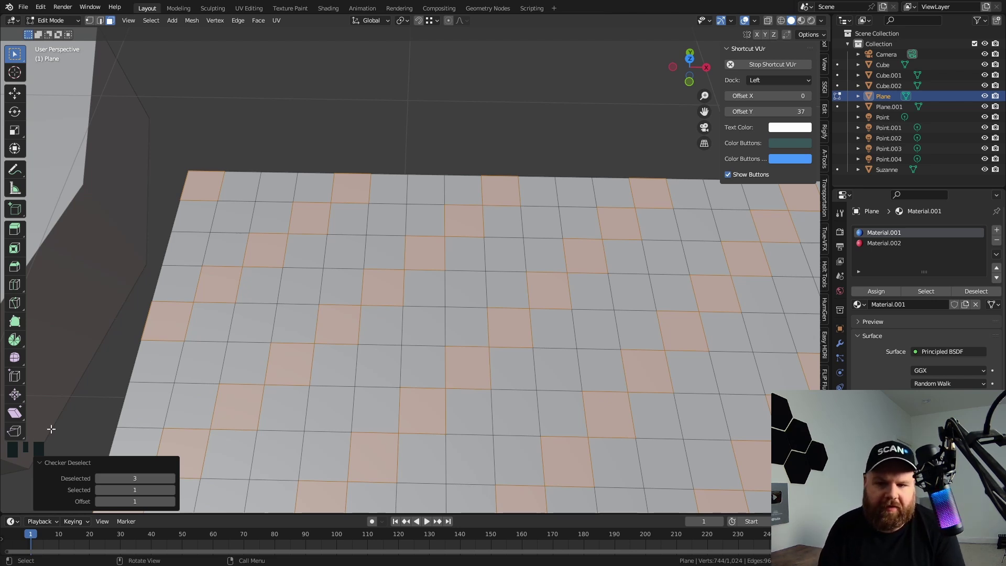
pyautogui.click(172, 490)
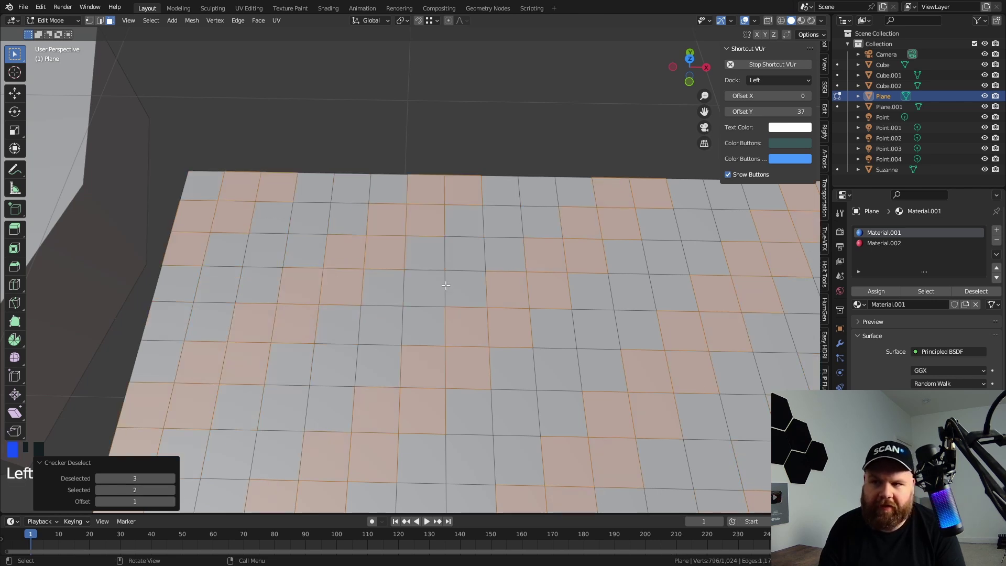
pyautogui.scroll(2, 283, 181)
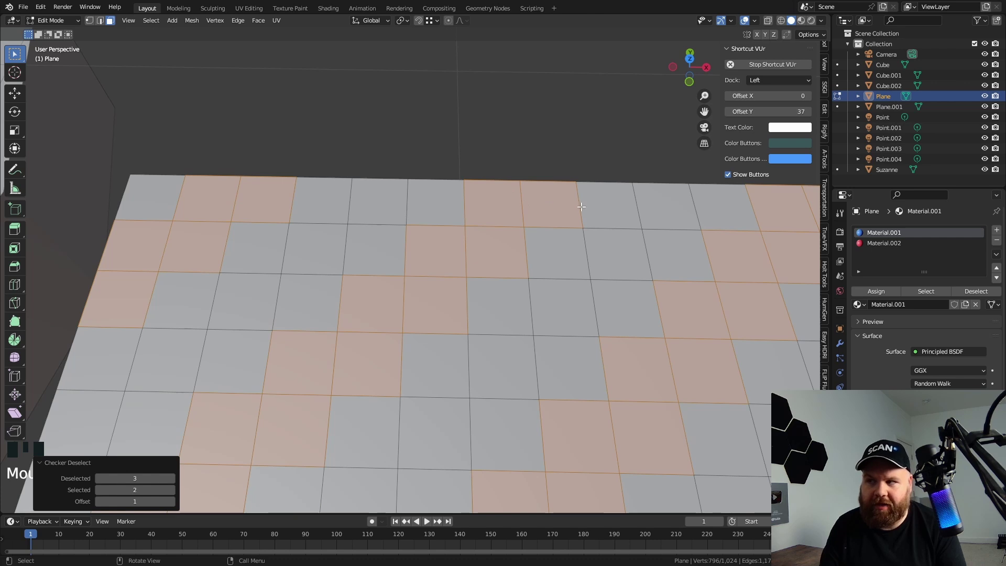
# Step: Raise the Checker Deselect offset to 12 and return to Object Mode
pyautogui.click(173, 501)
pyautogui.click(172, 501)
pyautogui.click(172, 501)
pyautogui.click(172, 502)
pyautogui.click(173, 502)
pyautogui.click(172, 501)
pyautogui.click(172, 502)
pyautogui.click(173, 501)
pyautogui.click(172, 501)
pyautogui.click(173, 501)
pyautogui.click(172, 502)
pyautogui.scroll(-8, 349, 350)
pyautogui.hotkey('shift', 'c')
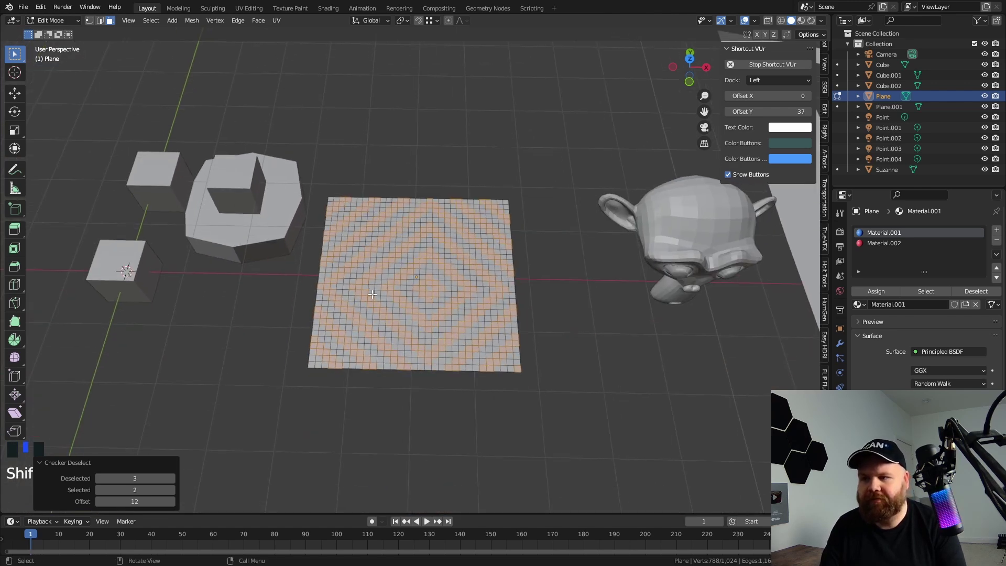
pyautogui.press('Tab')
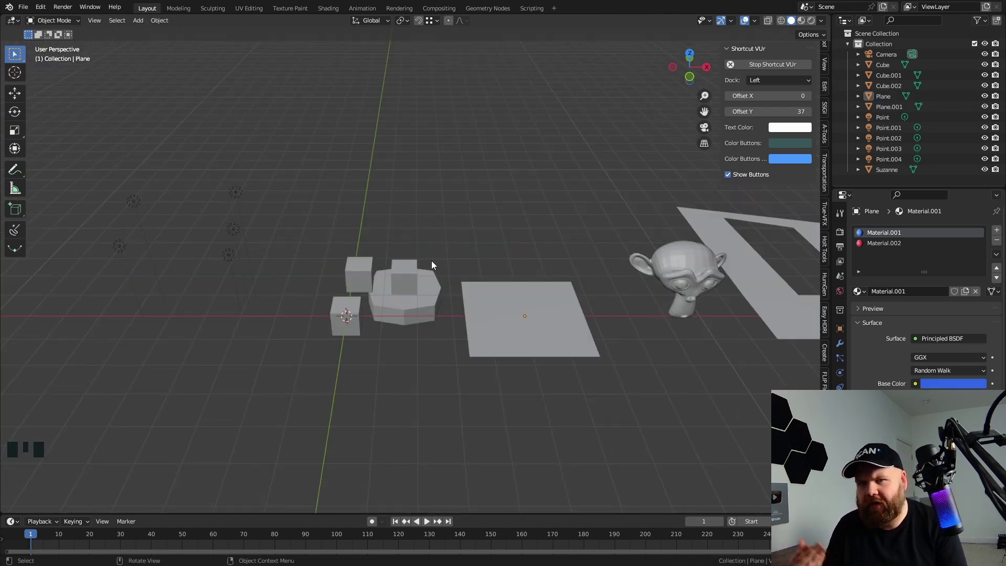
# Step: Add a 32-vertex cylinder with 1 m radius and 2 m depth at the origin and enter Edit Mode
pyautogui.hotkey('shift', 'a')
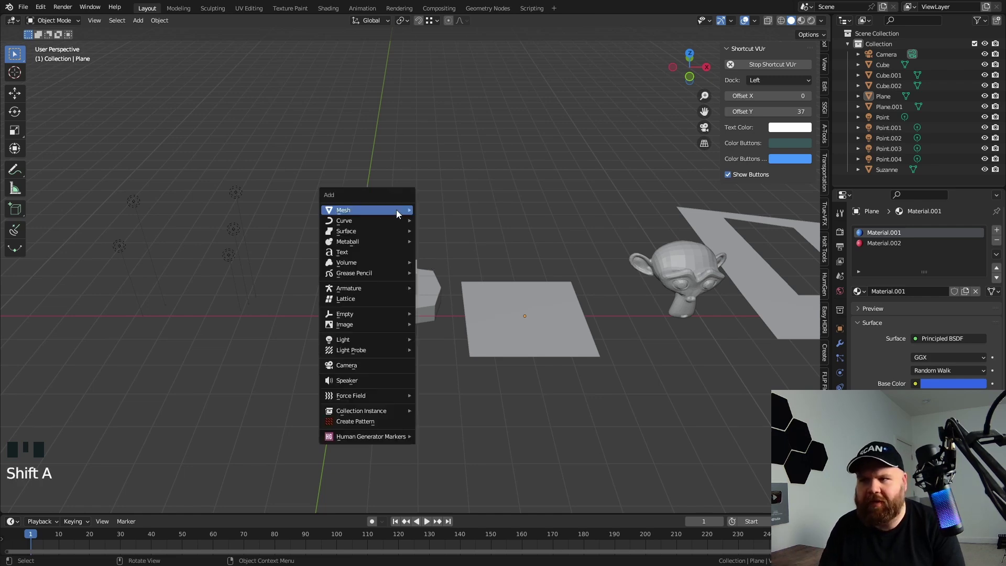
pyautogui.moveTo(396, 210)
pyautogui.click(462, 262)
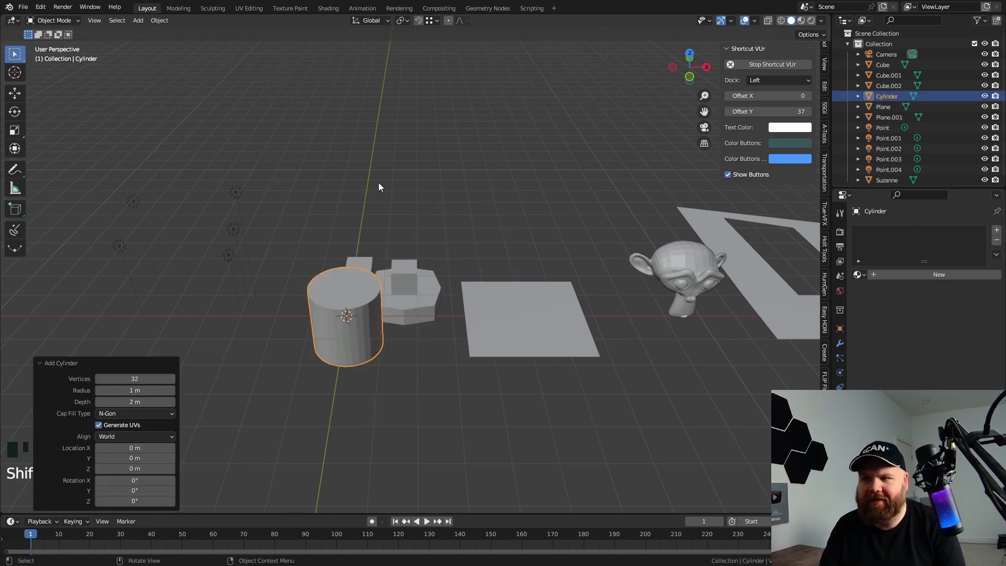
pyautogui.moveTo(379, 184); pyautogui.dragTo(382, 209, button='middle')
pyautogui.press('Tab')
pyautogui.moveTo(375, 332)
pyautogui.keyDown('shift'); pyautogui.mouseDown(button='middle')
pyautogui.moveTo(400, 280)
pyautogui.moveTo(407, 334)
pyautogui.mouseUp(button='middle'); pyautogui.keyUp('shift')
# Step: Select all vertical side edges of the cylinder in edge mode with a box selection in wireframe view
pyautogui.press('z')
pyautogui.press('2')
pyautogui.moveTo(486, 349); pyautogui.dragTo(181, 321)
pyautogui.press('z')
pyautogui.moveTo(352, 306); pyautogui.dragTo(344, 324, button='middle')
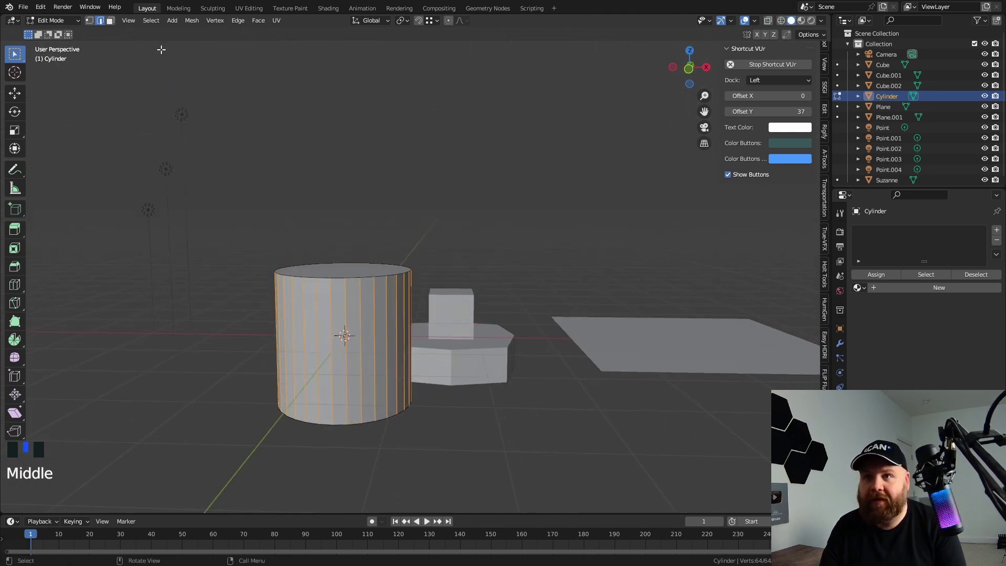
# Step: Apply Checker Deselect to the cylinder's side edges, setting the deselected count to 5 and lowering it by one
pyautogui.click(149, 18)
pyautogui.click(178, 115)
pyautogui.moveTo(314, 293); pyautogui.dragTo(400, 318, button='middle')
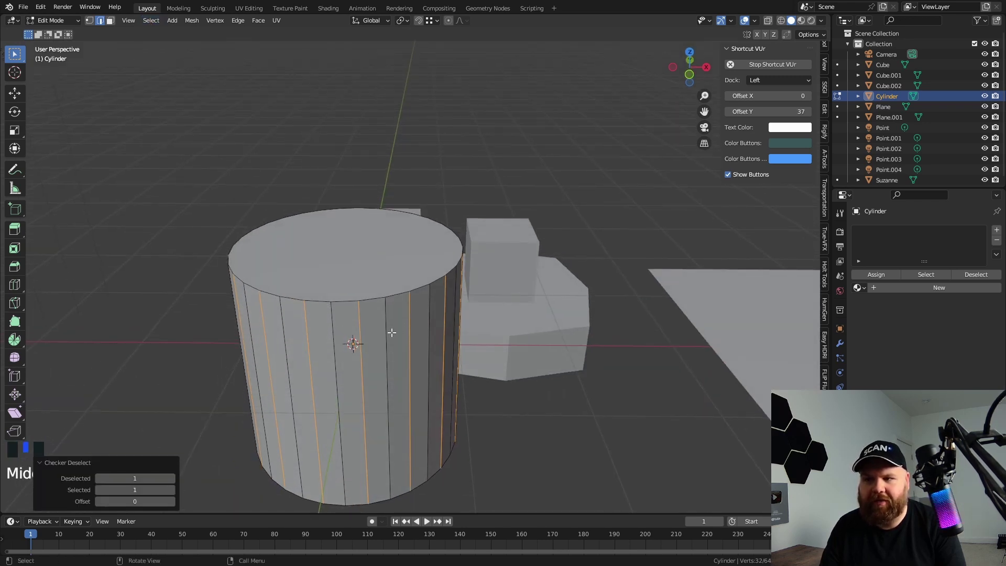
pyautogui.click(172, 478)
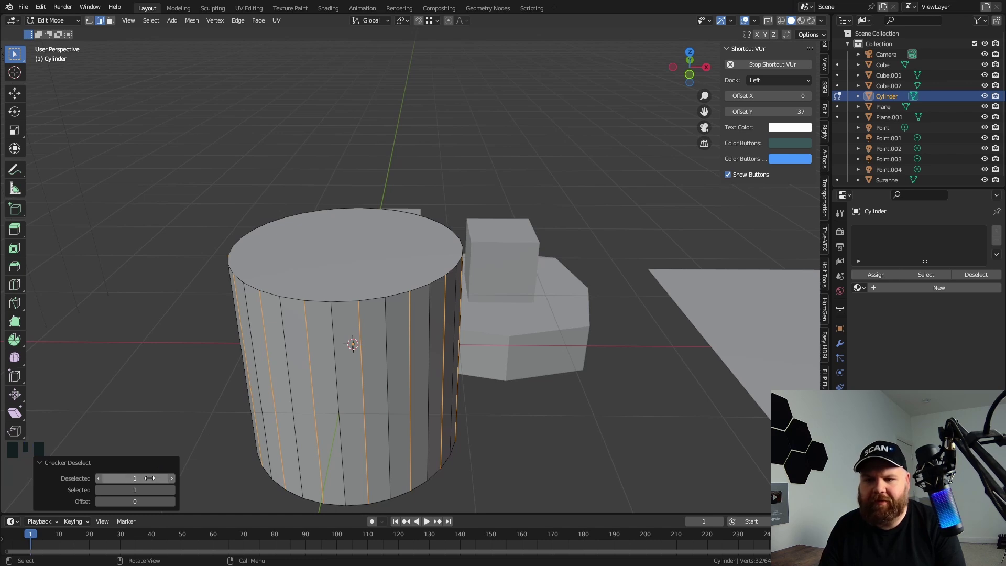
pyautogui.write('5')
pyautogui.press('Return')
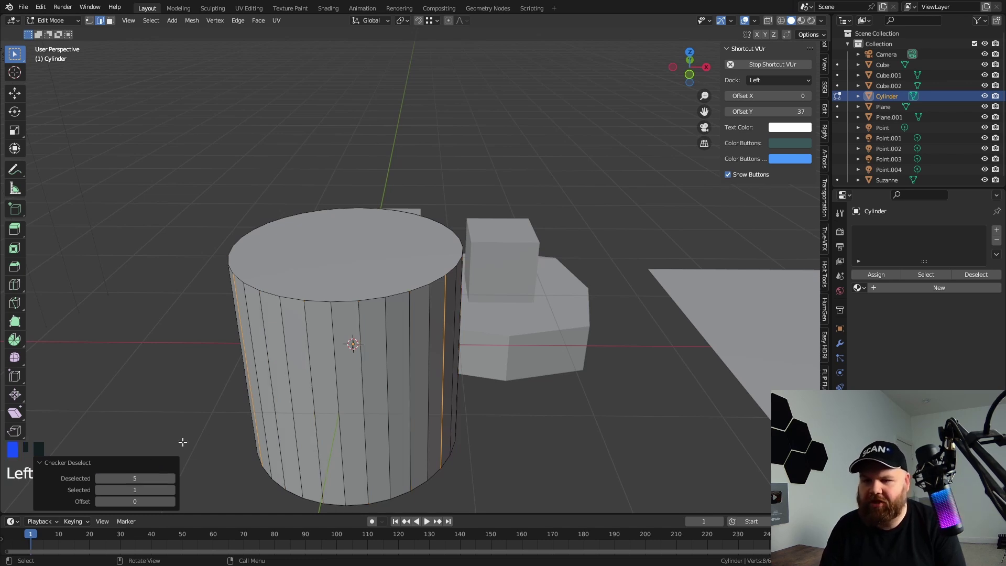
pyautogui.click(99, 479)
# Step: Scale the selected side edges outward and bevel them to form gear teeth, returning to Object Mode
pyautogui.moveTo(354, 387); pyautogui.dragTo(392, 385, button='middle')
pyautogui.press('s')
pyautogui.click(417, 400)
pyautogui.hotkey('ctrl', 'b')
pyautogui.click(571, 392)
pyautogui.moveTo(572, 391); pyautogui.dragTo(497, 385, button='middle')
pyautogui.press('Tab')
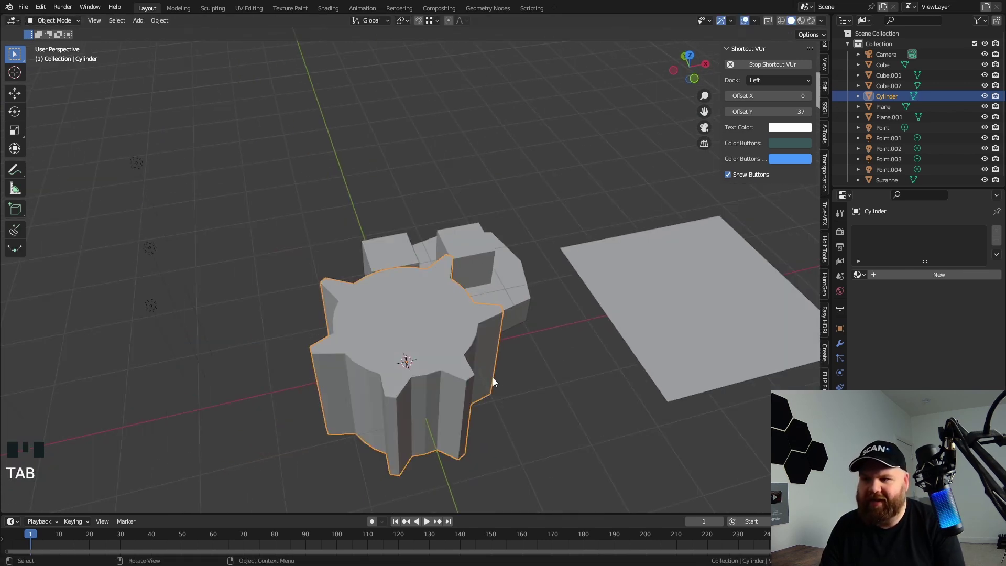
# Step: Delete the gear-shaped cylinder from the scene
pyautogui.scroll(2, 461, 356)
pyautogui.moveTo(457, 327); pyautogui.dragTo(435, 268, button='middle')
pyautogui.press('Delete')
pyautogui.scroll(-4, 389, 313)
pyautogui.scroll(2, 365, 359)
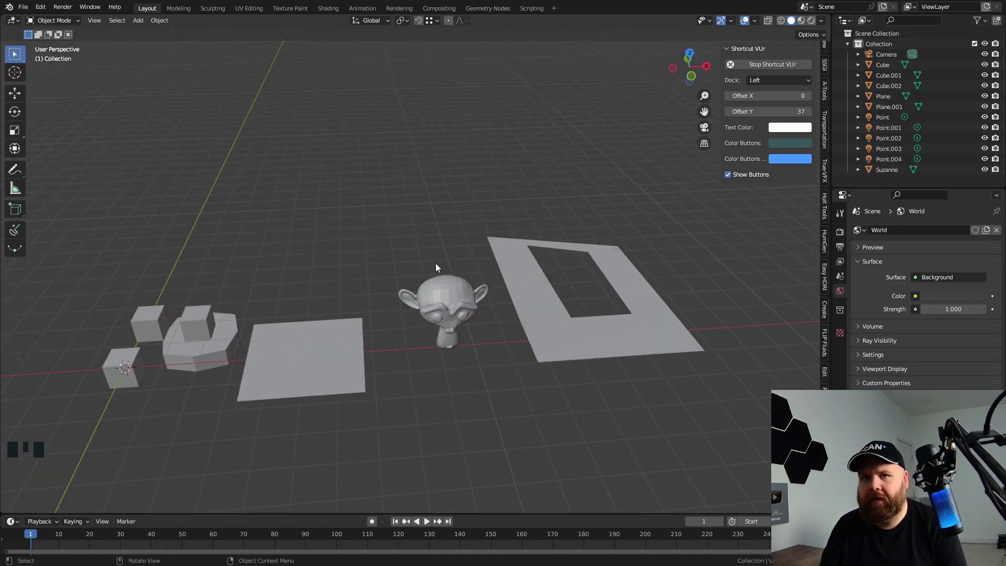
# Step: Select every object in the scene's Collection with the collection's Select Objects command
pyautogui.click(881, 43)
pyautogui.rightClick(883, 45)
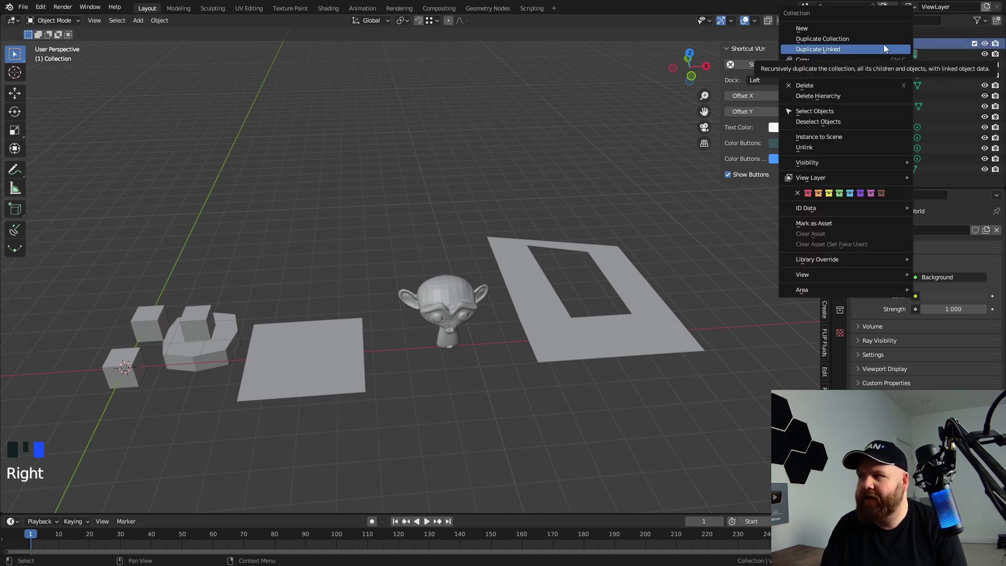
pyautogui.click(830, 111)
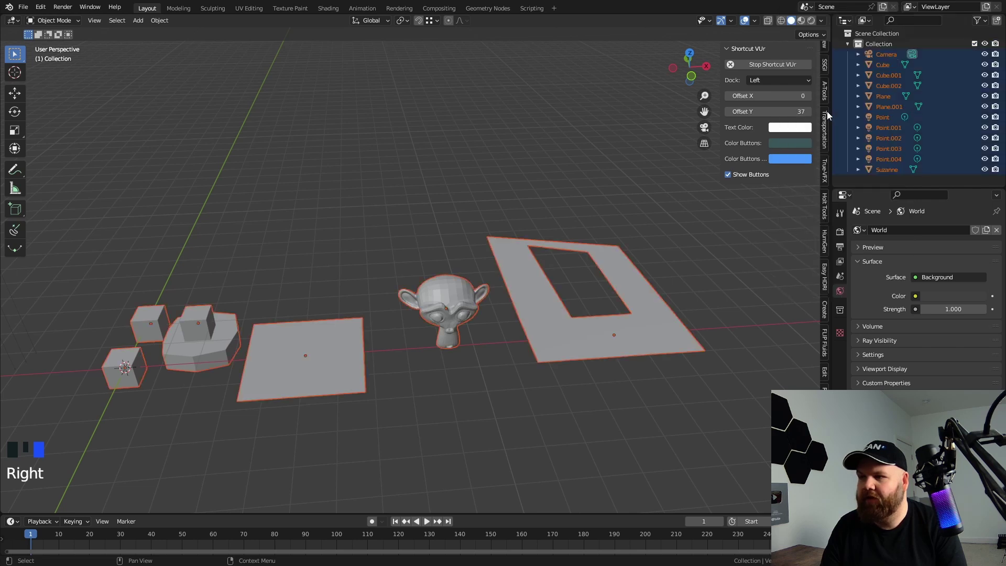
pyautogui.scroll(-1, 463, 249)
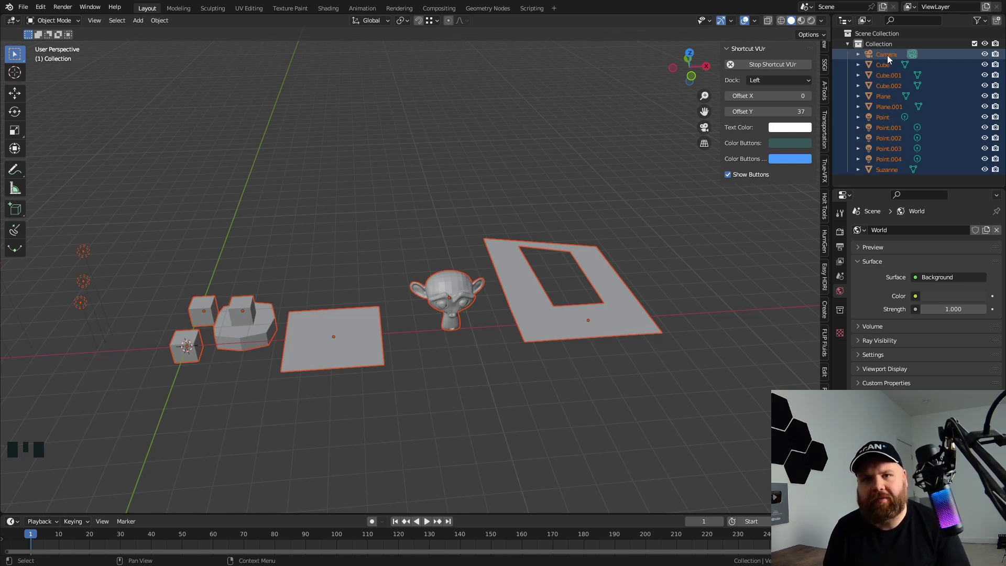
# Step: Enter Edit Mode on the subdivided plane in face mode and box-select two separate rectangular patches of faces
pyautogui.click(346, 344)
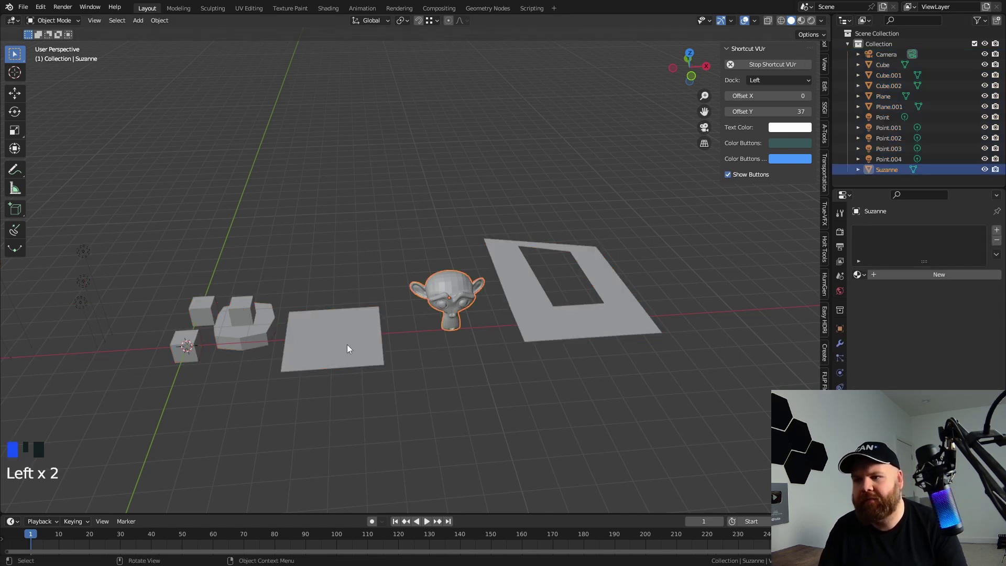
pyautogui.scroll(2, 326, 354)
pyautogui.scroll(4, 379, 367)
pyautogui.press('Tab')
pyautogui.moveTo(388, 369); pyautogui.dragTo(399, 376, button='middle')
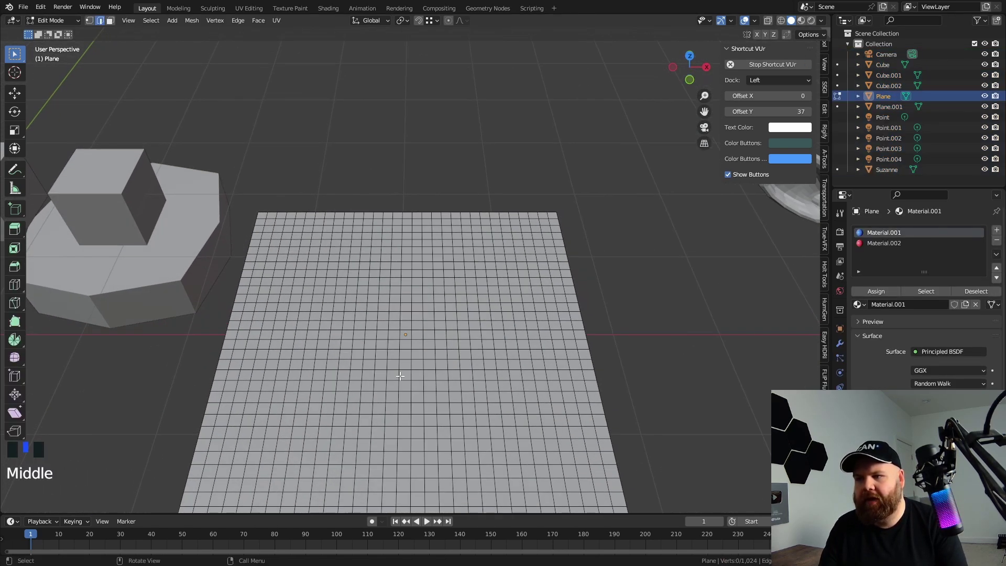
pyautogui.press('3')
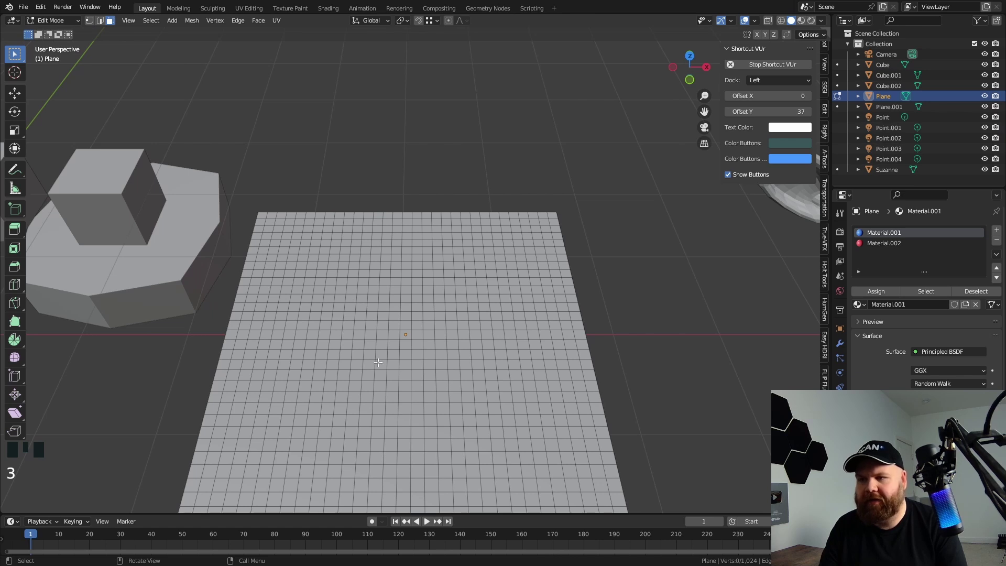
pyautogui.moveTo(294, 268); pyautogui.dragTo(338, 303)
pyautogui.keyDown('shift'); pyautogui.moveTo(448, 391); pyautogui.dragTo(514, 440); pyautogui.keyUp('shift')
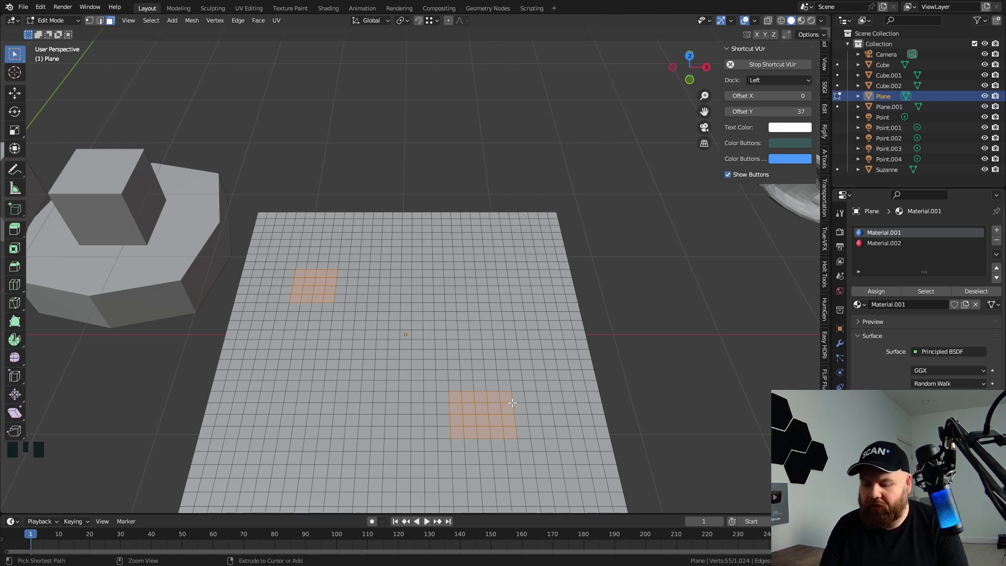
# Step: Grow both selected face patches repeatedly with Select More
pyautogui.press('ctrl+KP_Add')
pyautogui.press('ctrl+KP_Add')
pyautogui.press('ctrl+KP_Add')
pyautogui.press('ctrl+KP_Add')
pyautogui.press('ctrl+KP_Add')
pyautogui.press('ctrl+KP_Add')
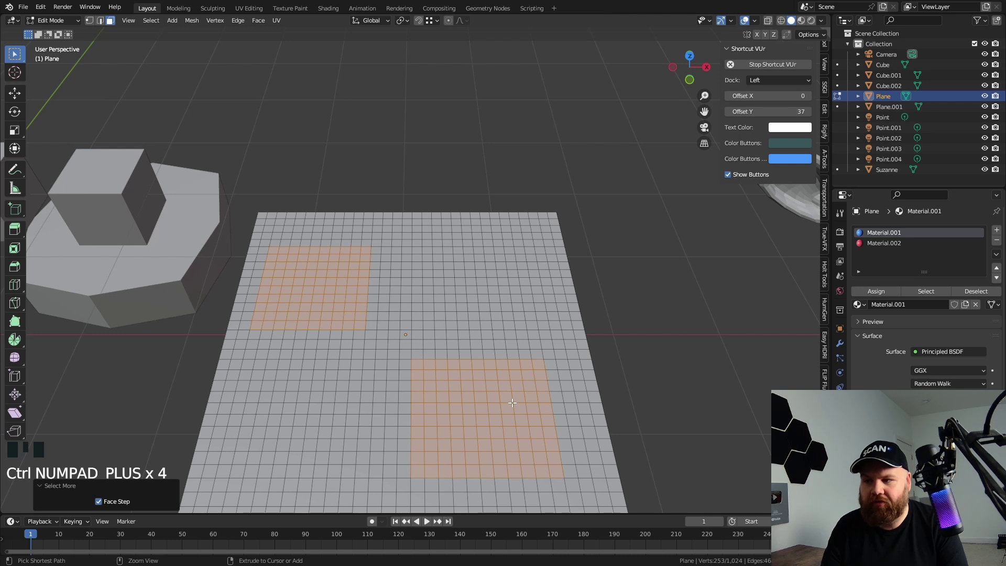
# Step: Shrink the two face patches repeatedly with Select Less, try growing them again, and return to Object Mode
pyautogui.press('ctrl+KP_Subtract')
pyautogui.press('ctrl+KP_Subtract')
pyautogui.press('ctrl+KP_Subtract')
pyautogui.press('ctrl+KP_Subtract')
pyautogui.press('ctrl+KP_Subtract')
pyautogui.press('ctrl+KP_Subtract')
pyautogui.press('ctrl+KP_Subtract')
pyautogui.press('ctrl+KP_Subtract')
pyautogui.press('ctrl+KP_Subtract')
pyautogui.press('ctrl+KP_Add')
pyautogui.press('ctrl+KP_Add')
pyautogui.scroll(-4, 503, 419)
pyautogui.press('Tab')
# Step: Edit the red box standing apart behind the monkey head, extrude its selected end face, and return to Object Mode
pyautogui.moveTo(498, 436)
pyautogui.keyDown('shift'); pyautogui.mouseDown(button='middle')
pyautogui.moveTo(422, 411)
pyautogui.moveTo(436, 352)
pyautogui.mouseUp(button='middle'); pyautogui.keyUp('shift')
pyautogui.click(422, 411)
pyautogui.scroll(-2, 424, 403)
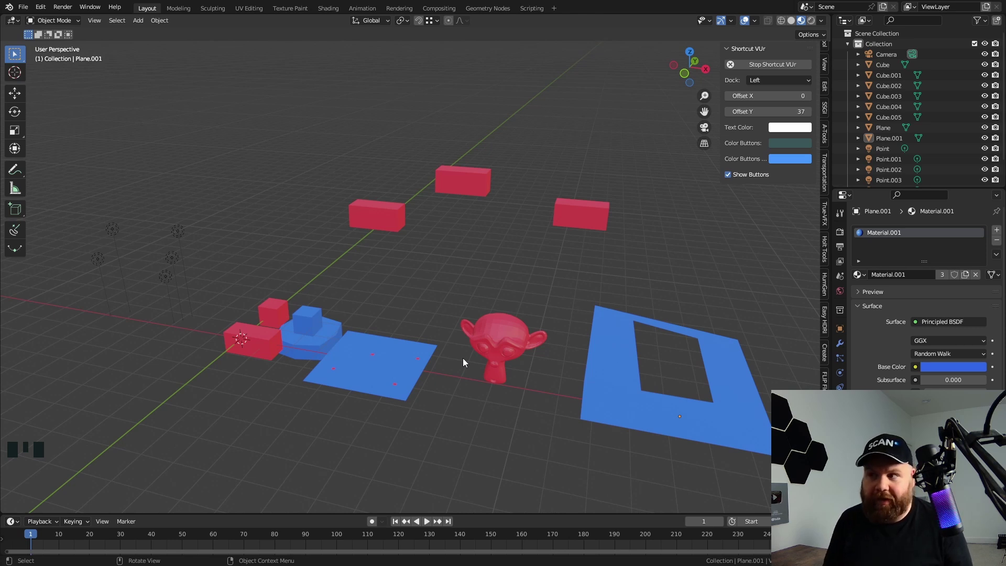
pyautogui.click(583, 228)
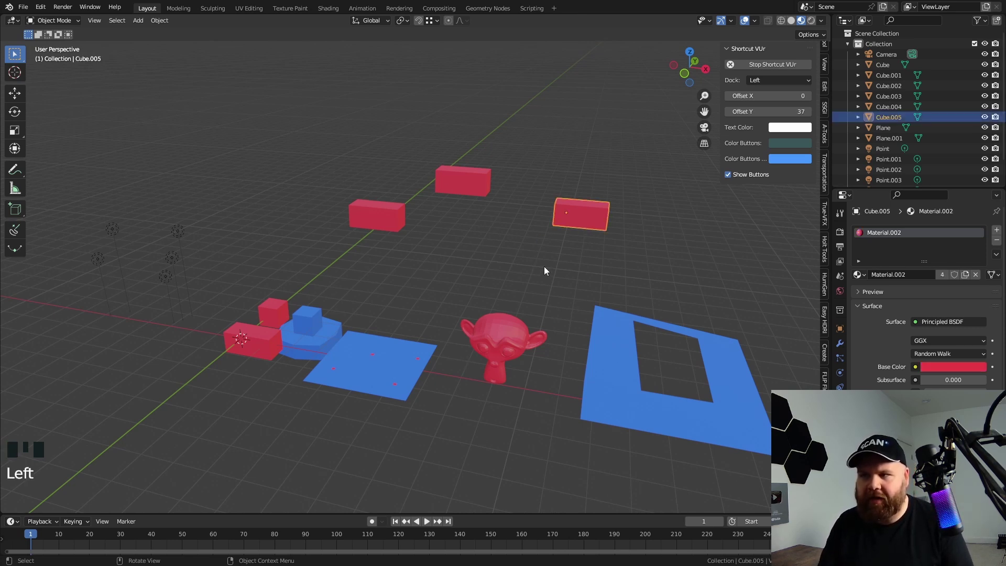
pyautogui.press('Tab')
pyautogui.keyDown('shift'); pyautogui.moveTo(544, 267); pyautogui.dragTo(542, 250, button='middle'); pyautogui.keyUp('shift')
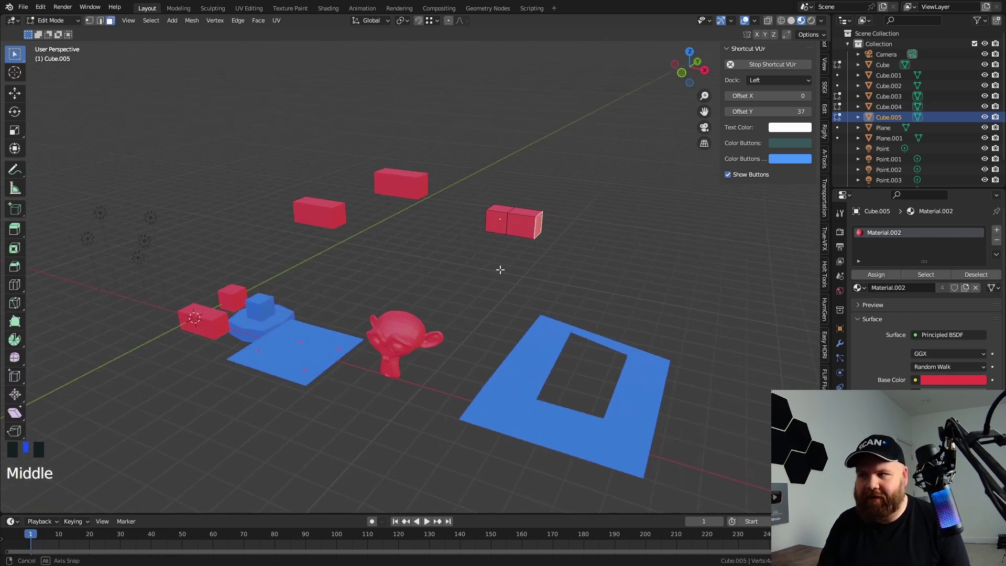
pyautogui.scroll(-2, 543, 252)
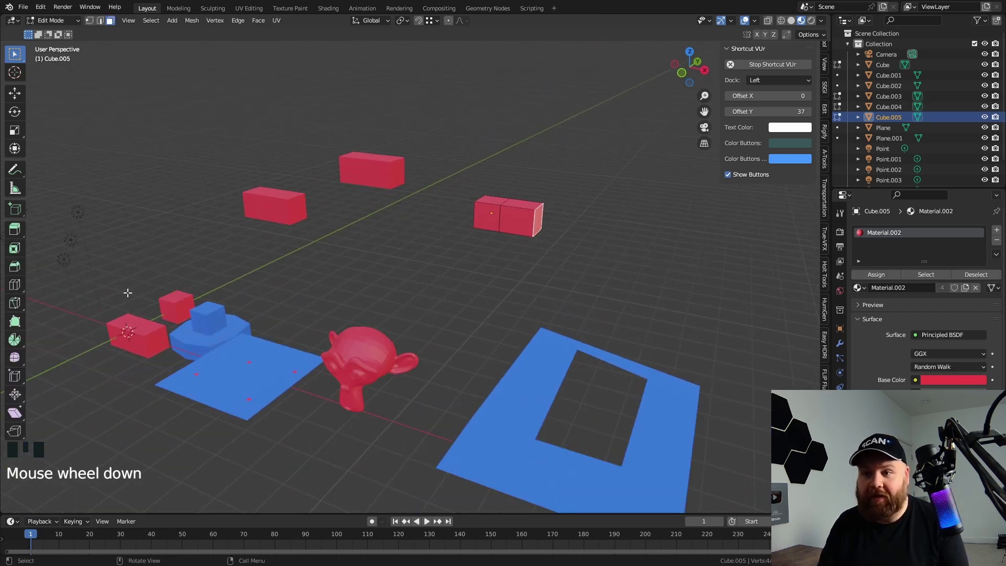
pyautogui.press('e')
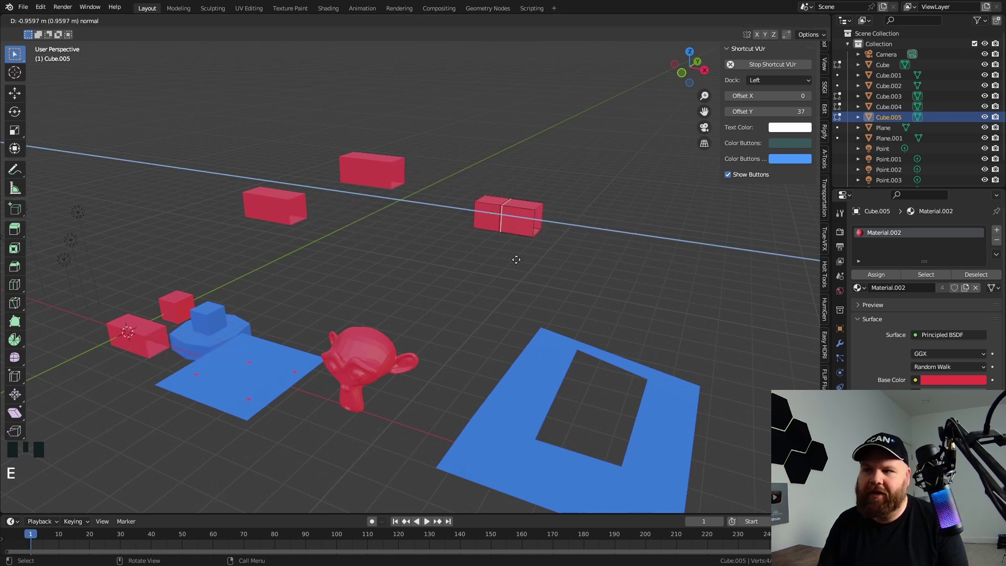
pyautogui.click(534, 264)
pyautogui.press('Tab')
pyautogui.keyDown('shift'); pyautogui.moveTo(541, 265); pyautogui.dragTo(505, 274, button='middle'); pyautogui.keyUp('shift')
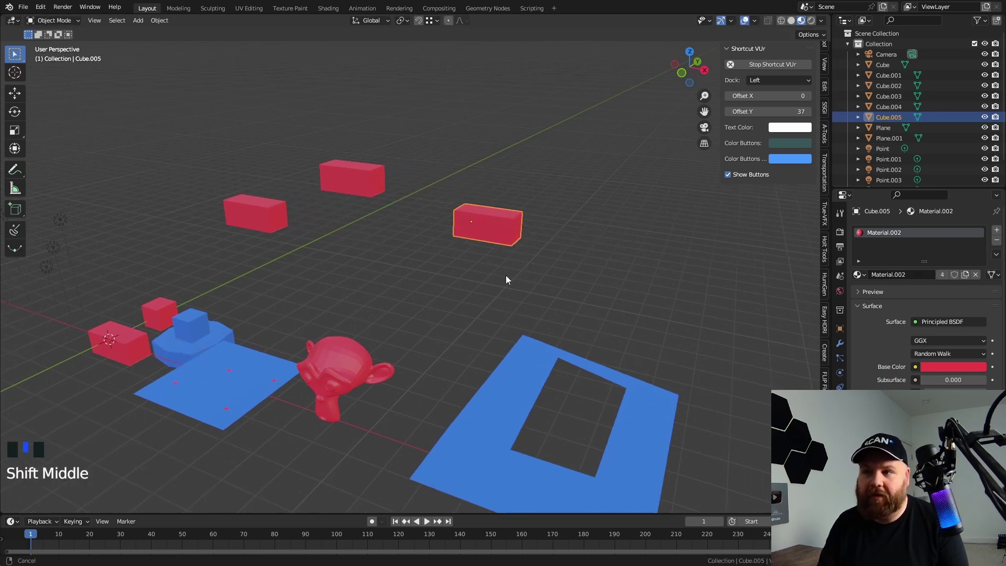
# Step: Select every object sharing the red box's object data with Select Linked, then try moving the group and cancel the move
pyautogui.press('a')
pyautogui.click(476, 275)
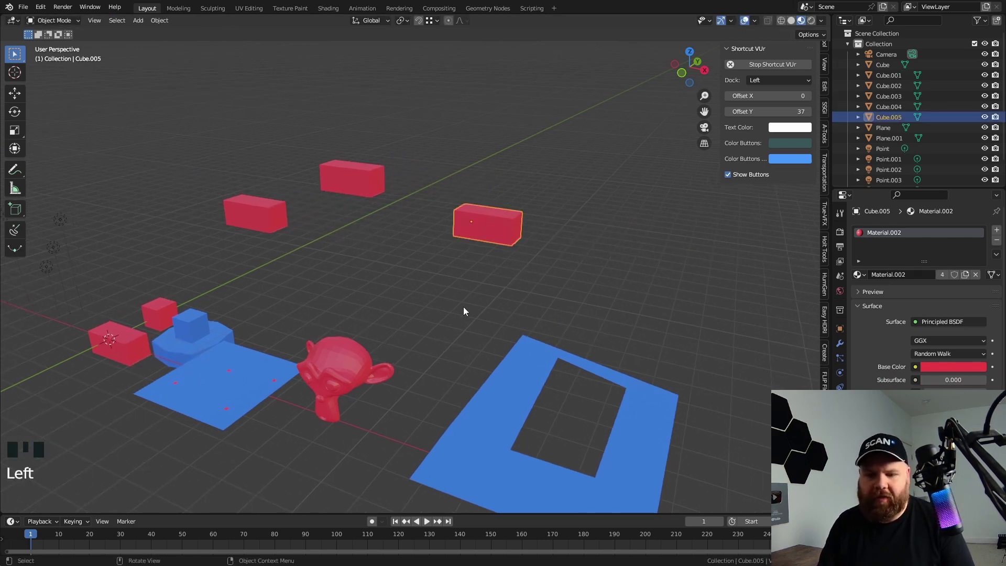
pyautogui.hotkey('shift', 'l')
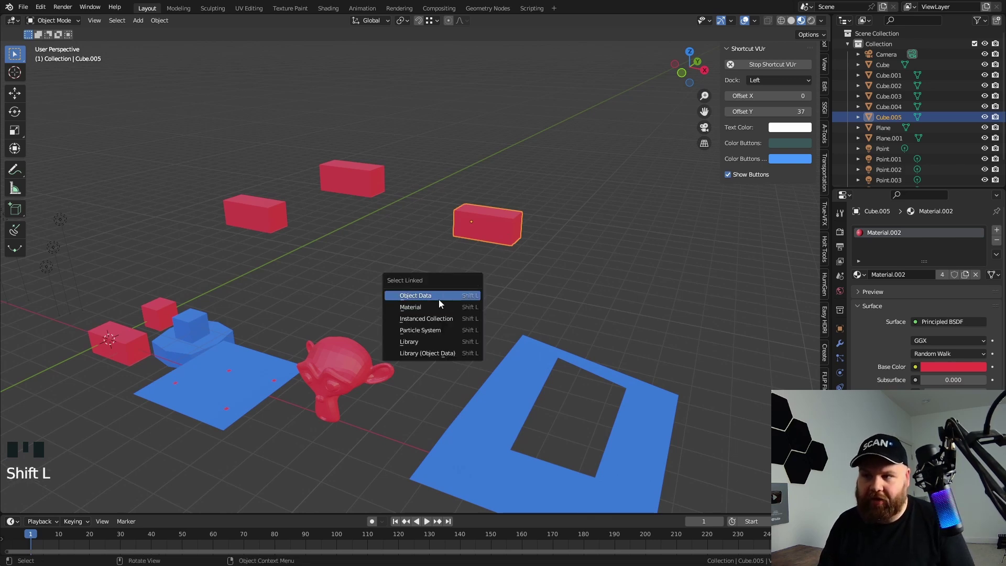
pyautogui.click(440, 295)
pyautogui.press('g')
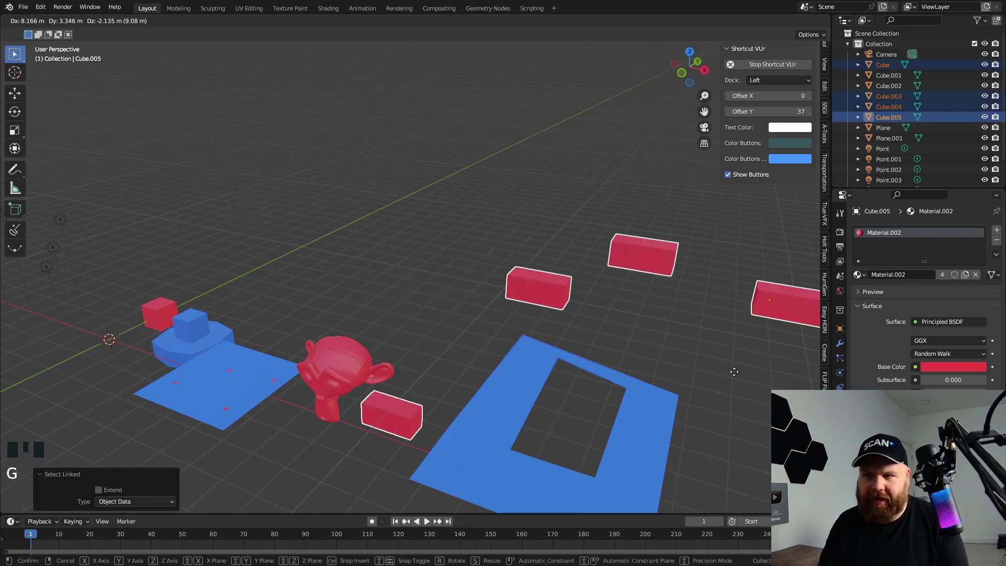
pyautogui.rightClick(478, 348)
pyautogui.keyDown('shift'); pyautogui.moveTo(475, 331); pyautogui.dragTo(463, 323, button='middle'); pyautogui.keyUp('shift')
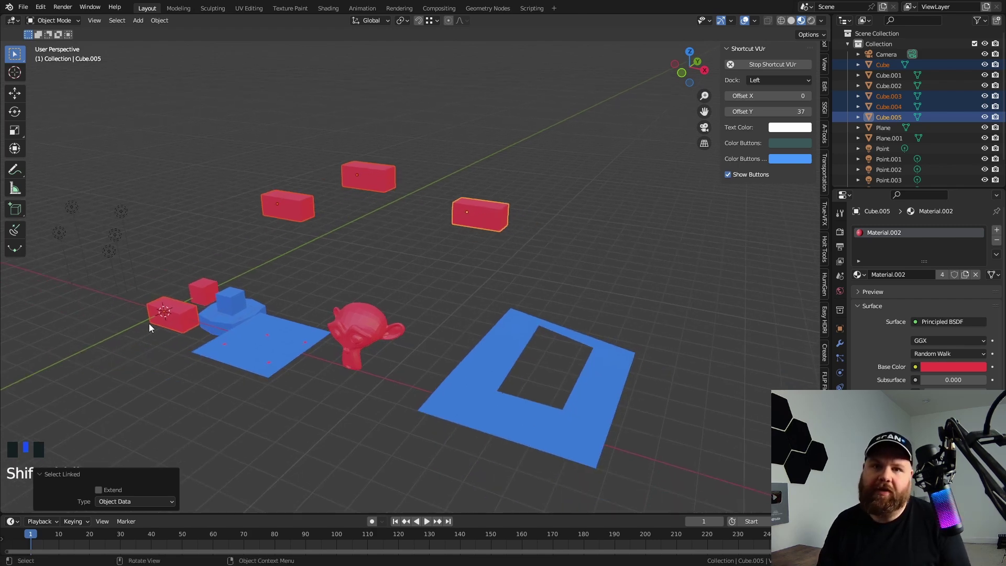
# Step: Select the blue plane with the hole, extend the selection to objects linked by Material, and cancel a trial move
pyautogui.click(476, 366)
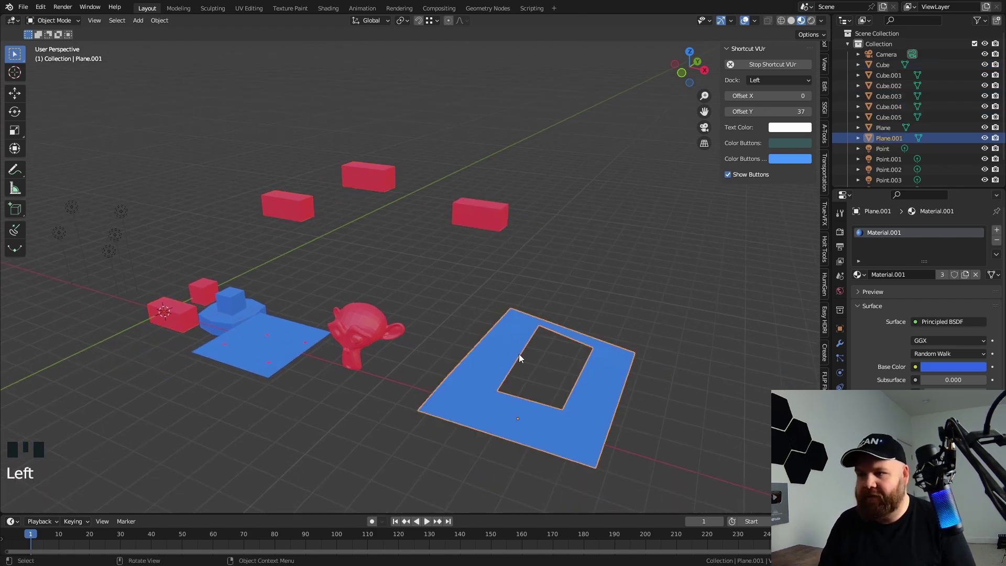
pyautogui.hotkey('shift', 'l')
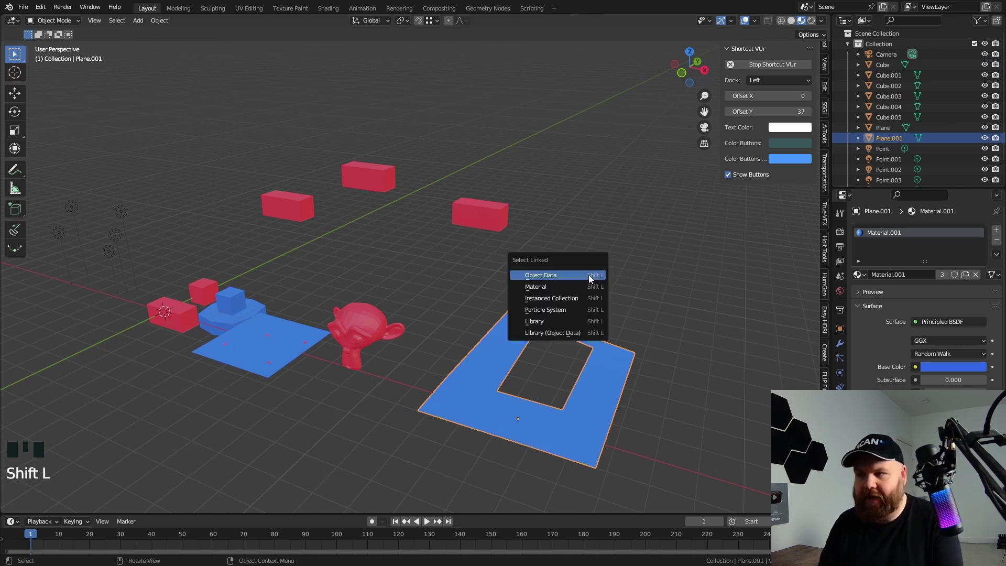
pyautogui.click(564, 287)
pyautogui.press('g')
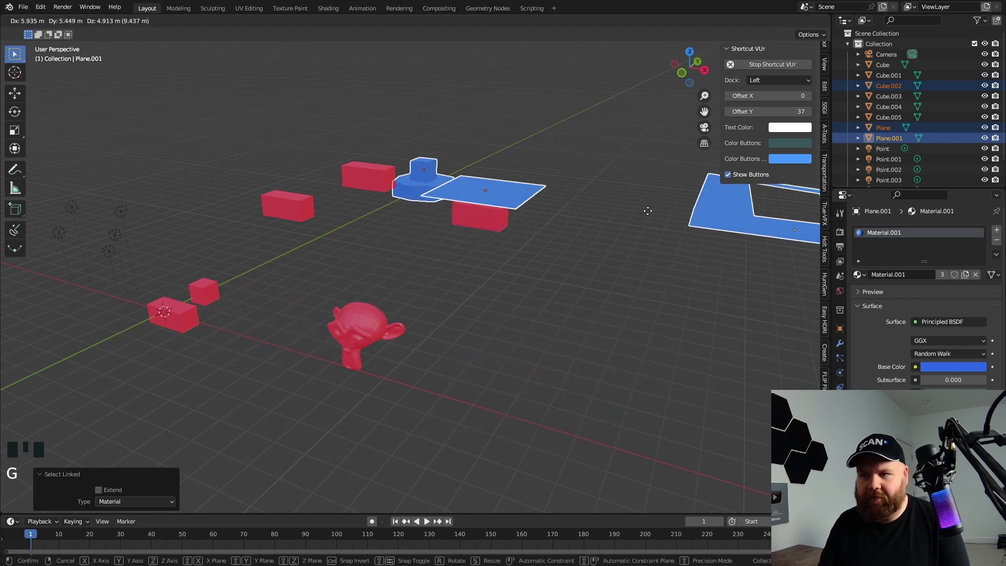
pyautogui.rightClick(315, 350)
# Step: Try moving the linked blue objects once more, cancel the move, and deselect everything
pyautogui.scroll(8, 244, 370)
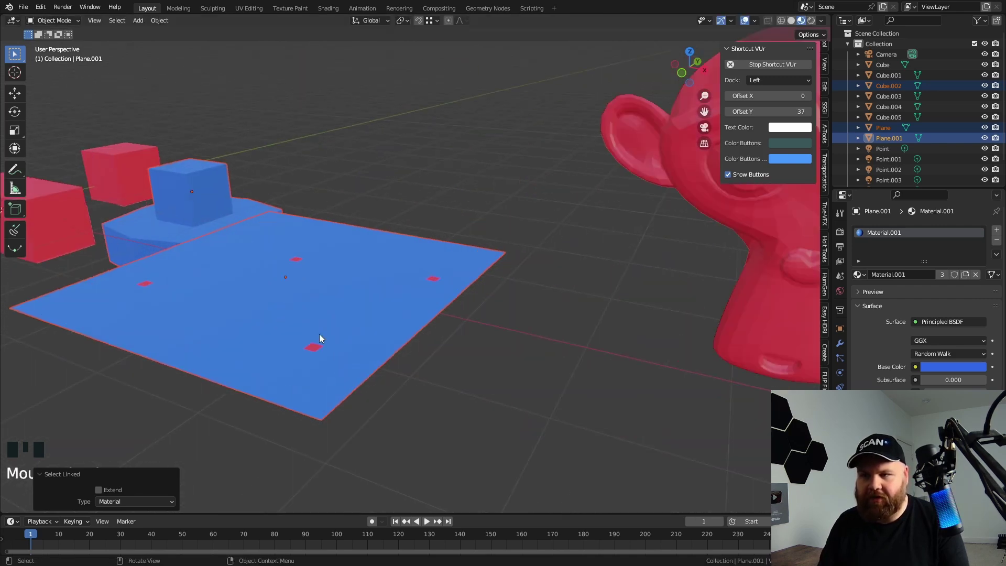
pyautogui.scroll(-8, 295, 291)
pyautogui.press('g')
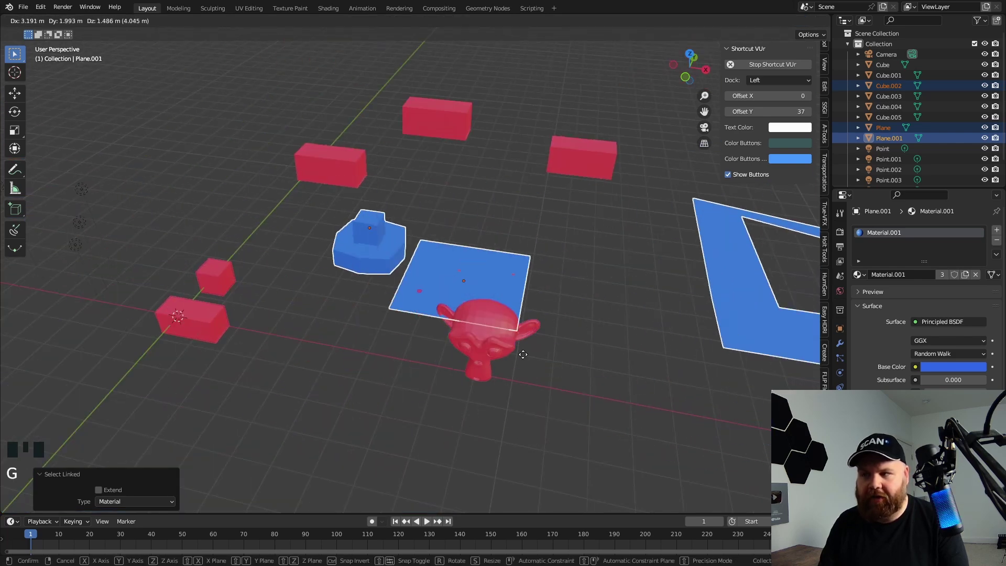
pyautogui.rightClick(588, 360)
pyautogui.scroll(-3, 416, 353)
pyautogui.hotkey('alt', 'a')
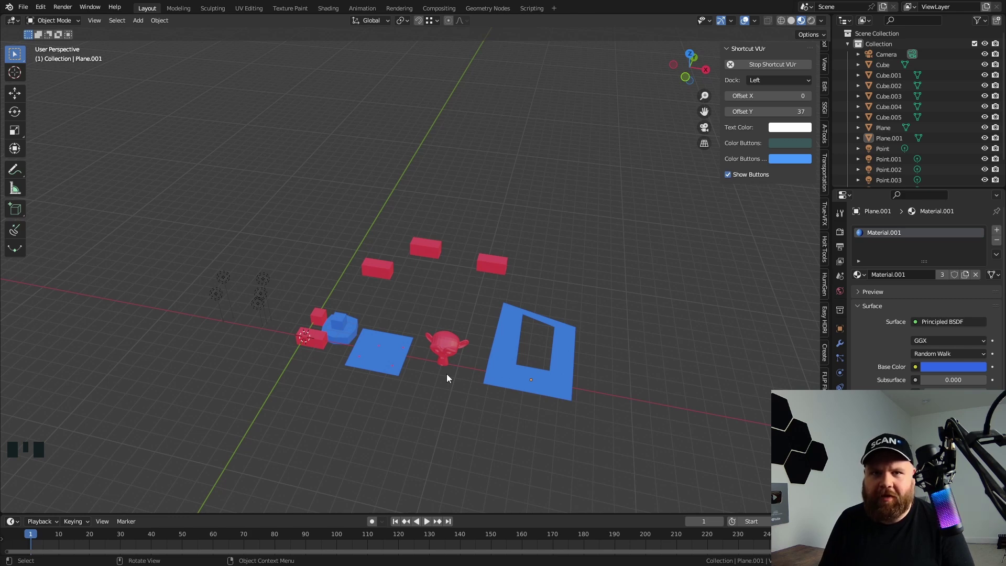
pyautogui.press('F8')
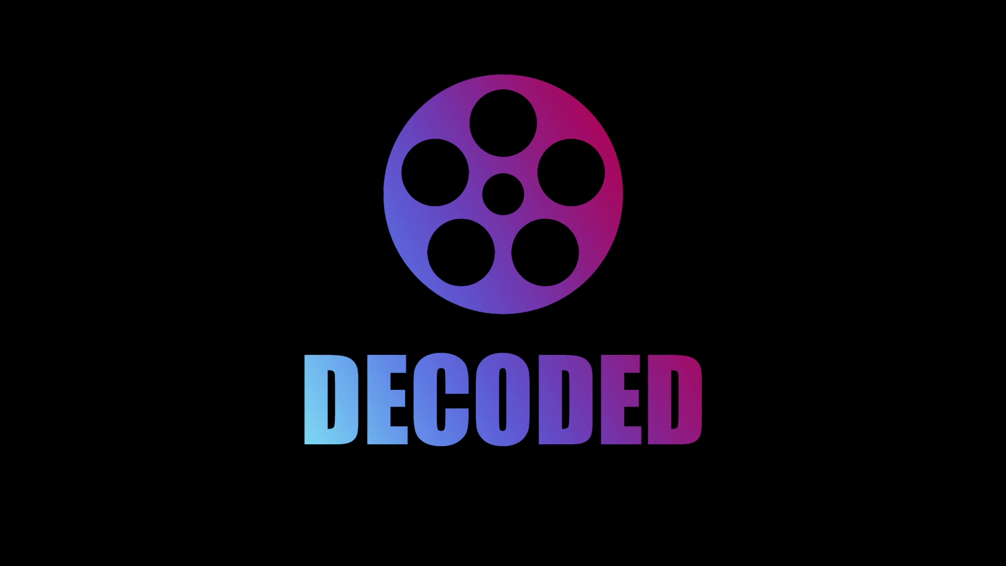